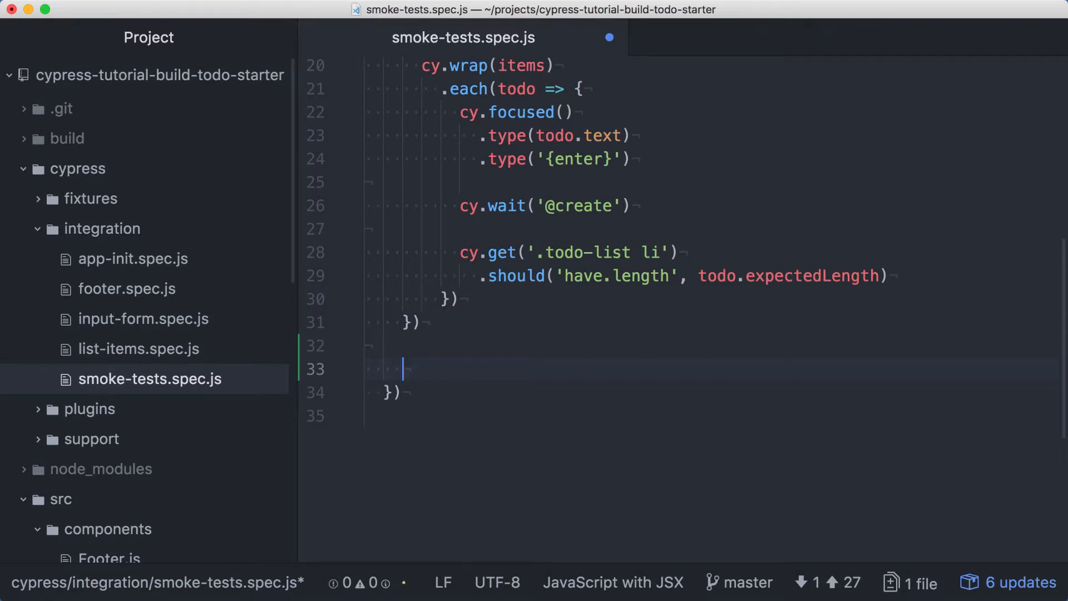
type("context('With active t")
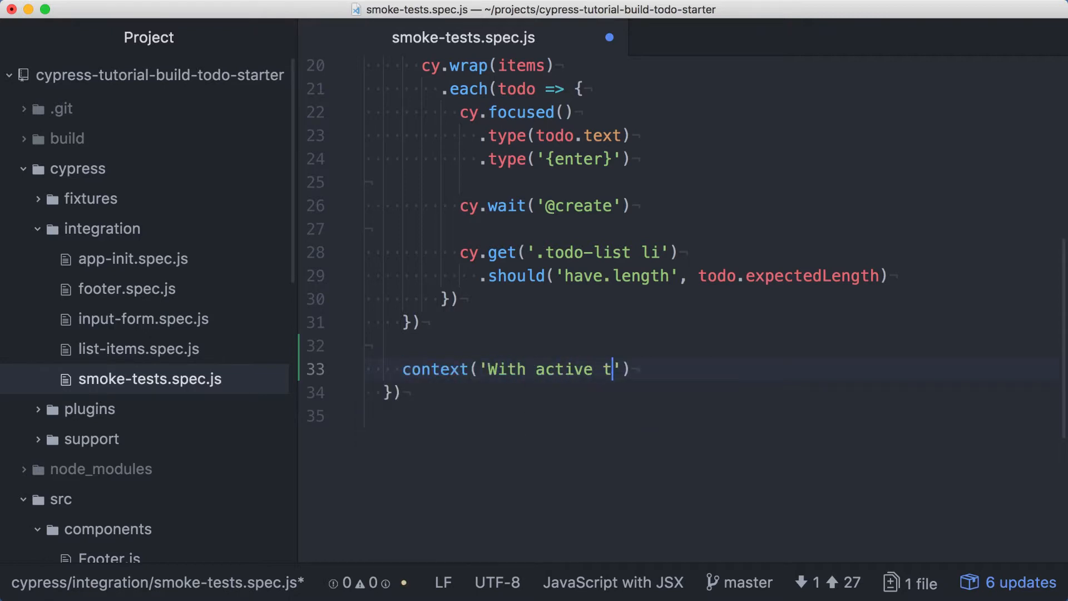
type("odos', () => {")
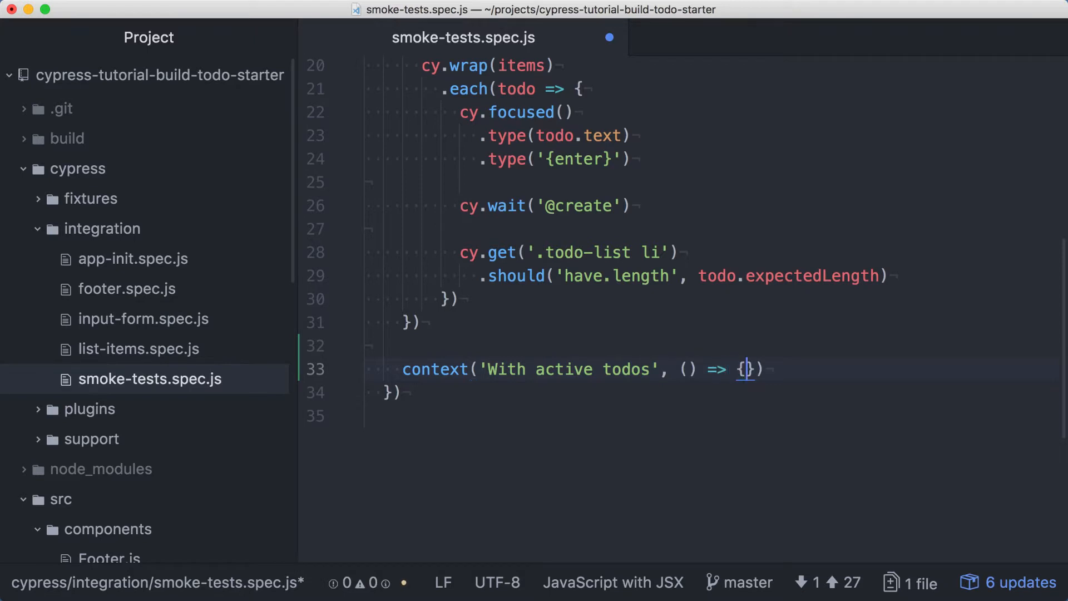
- Add a 'With active todos' context with an empty beforeEach hook inside it
key("Return")
scroll(992, 505, "down", 5)
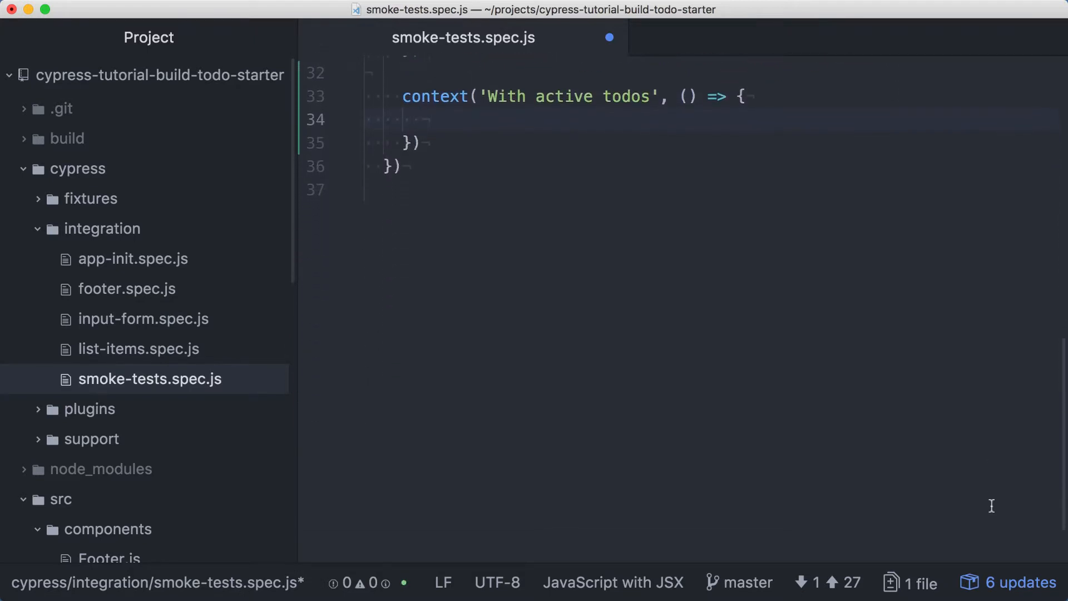
type("before")
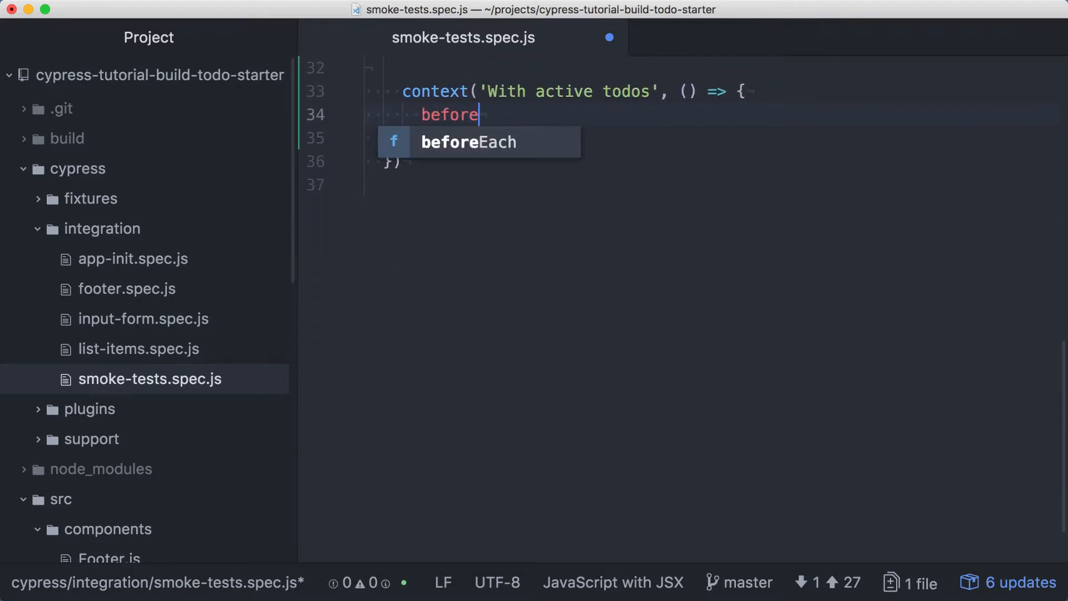
type("Each(() =")
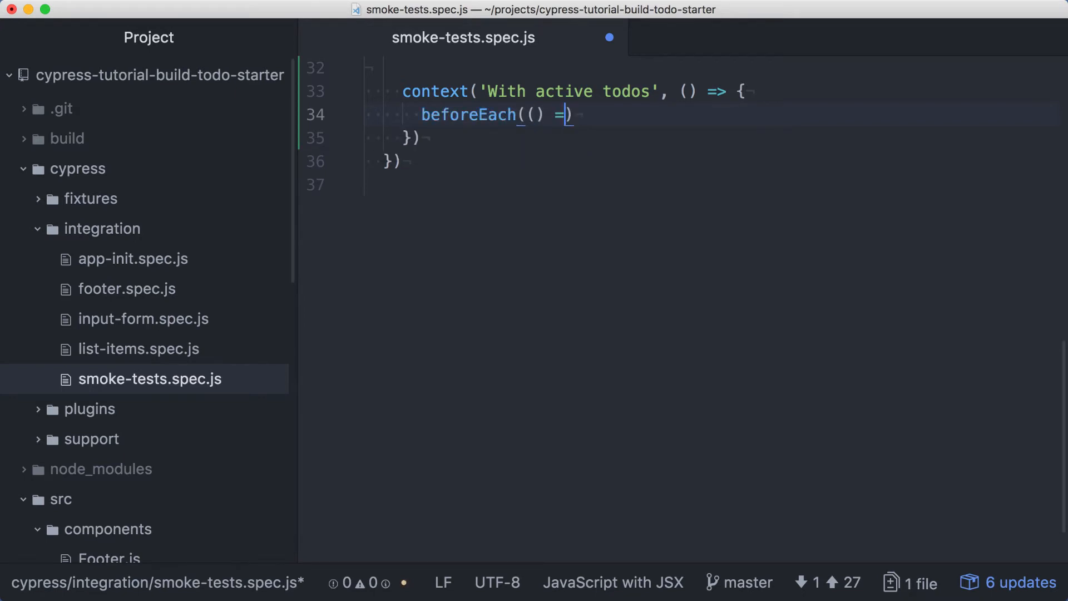
type("> {")
key("Return")
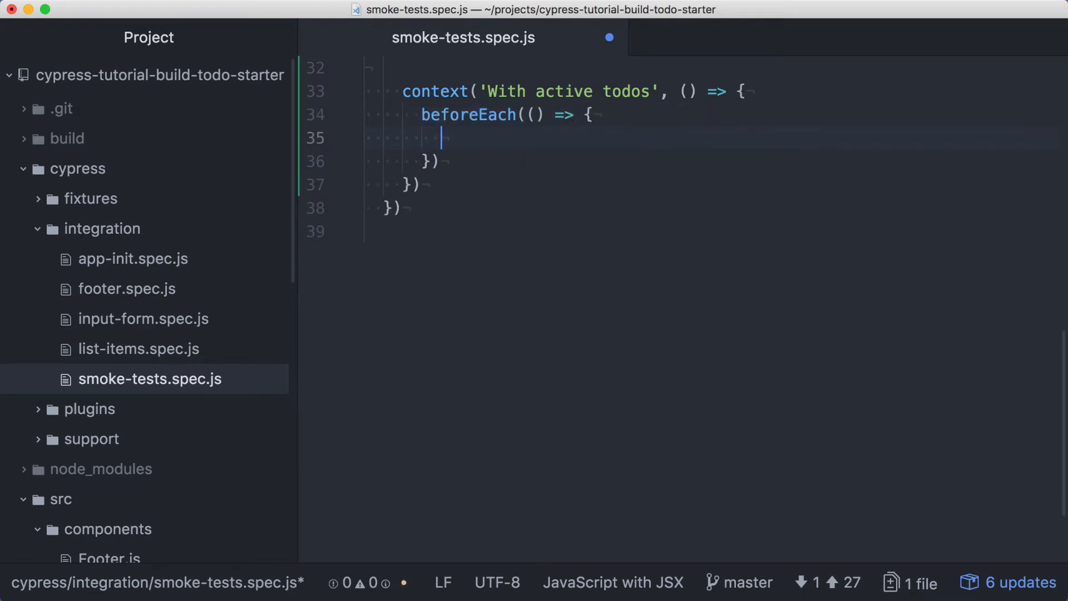
type("cy")
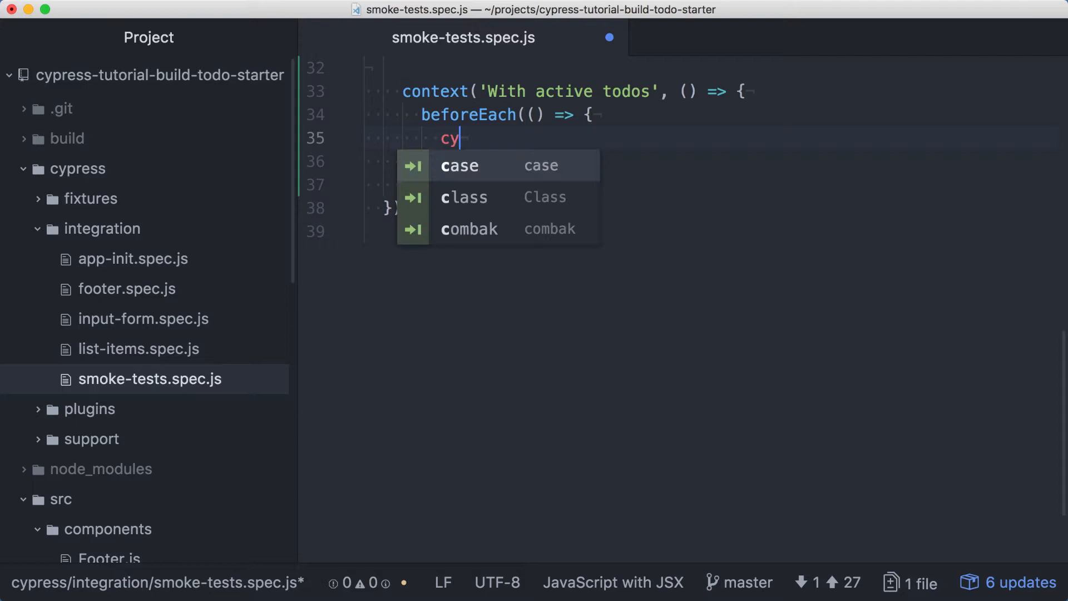
type(".fixture(")
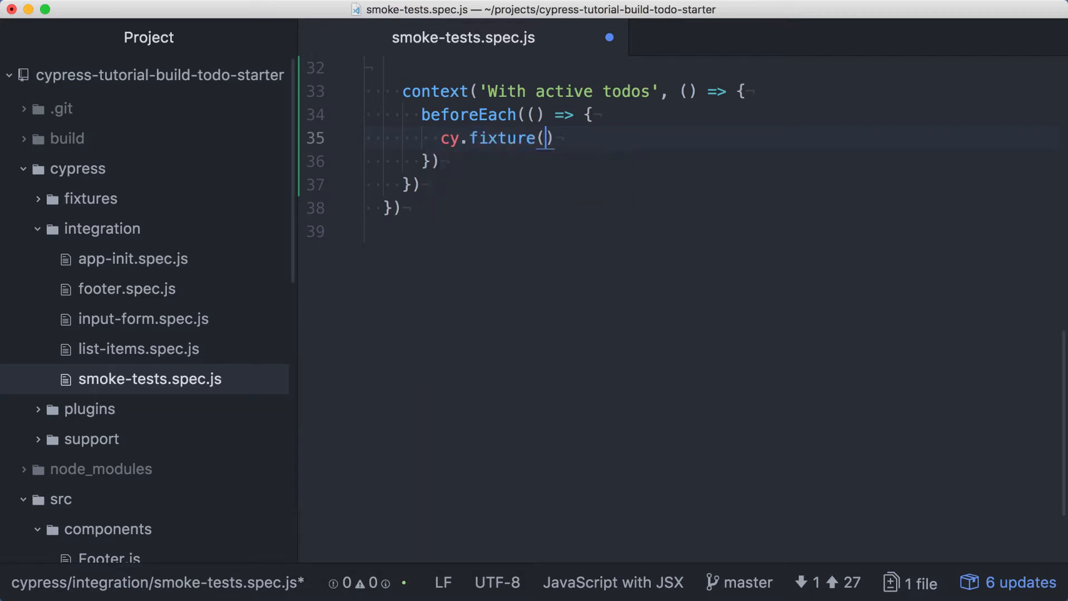
type("'todos")
- Load cy.fixture('todos') and chain .each(todo => {...}) over the fixture items
key("Escape")
key("End")
key("Return")
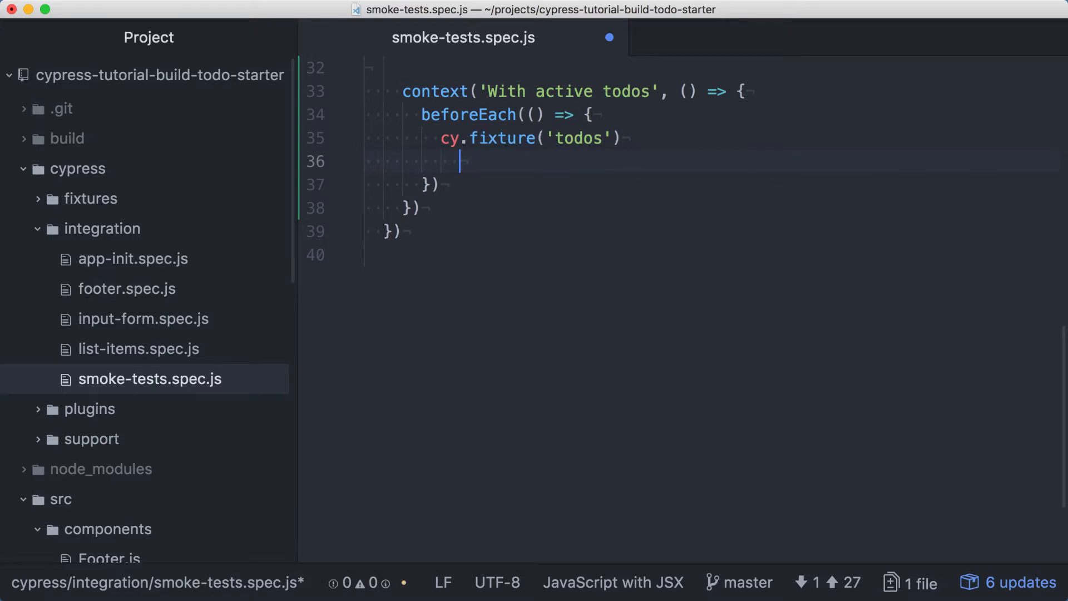
type(".each(todo ")
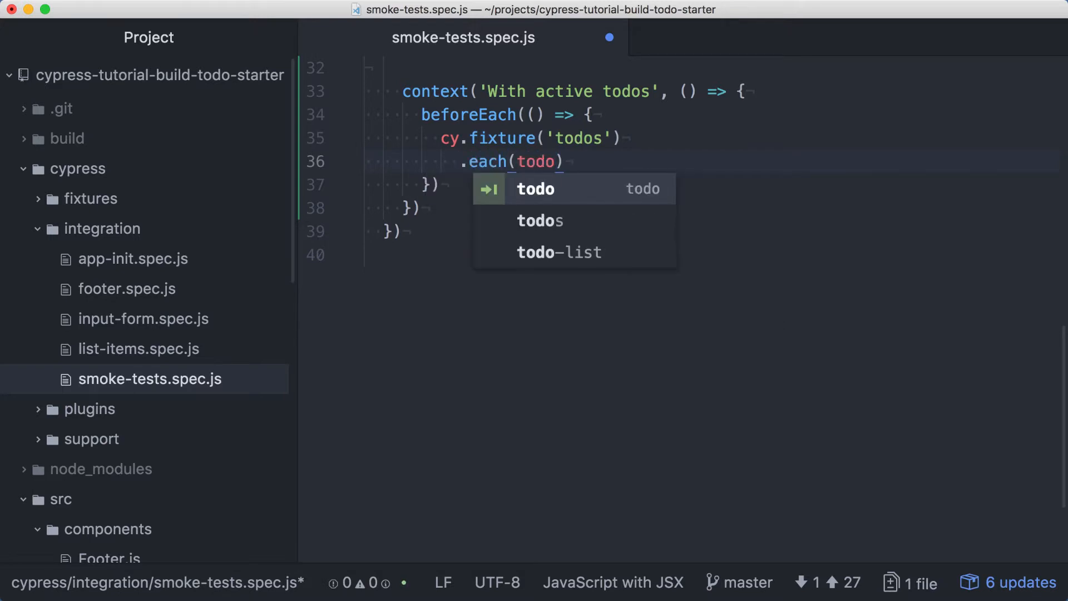
type("=> {")
key("Return")
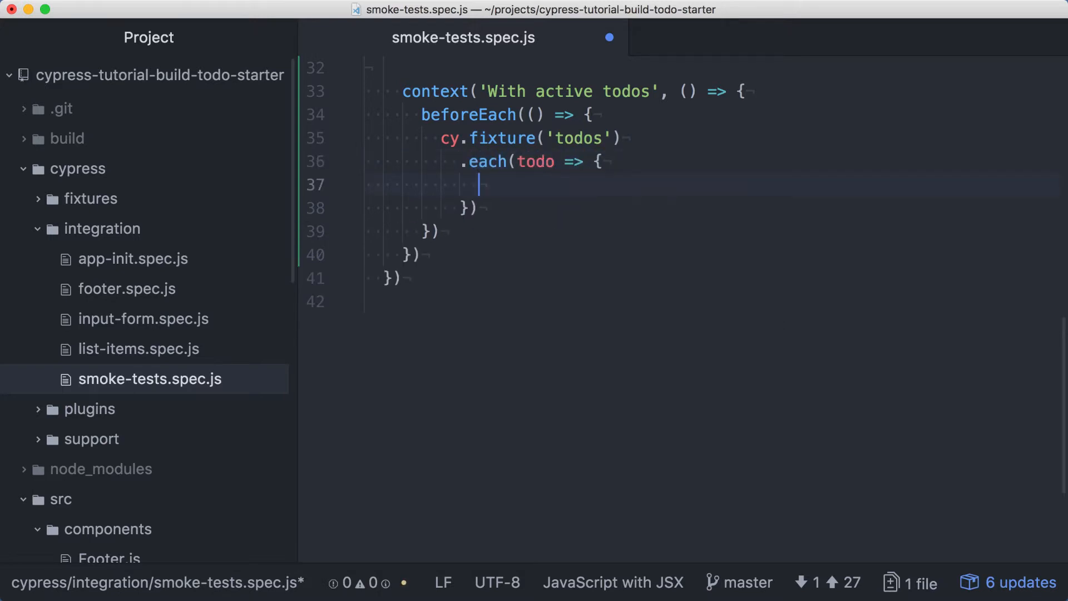
type("const newT")
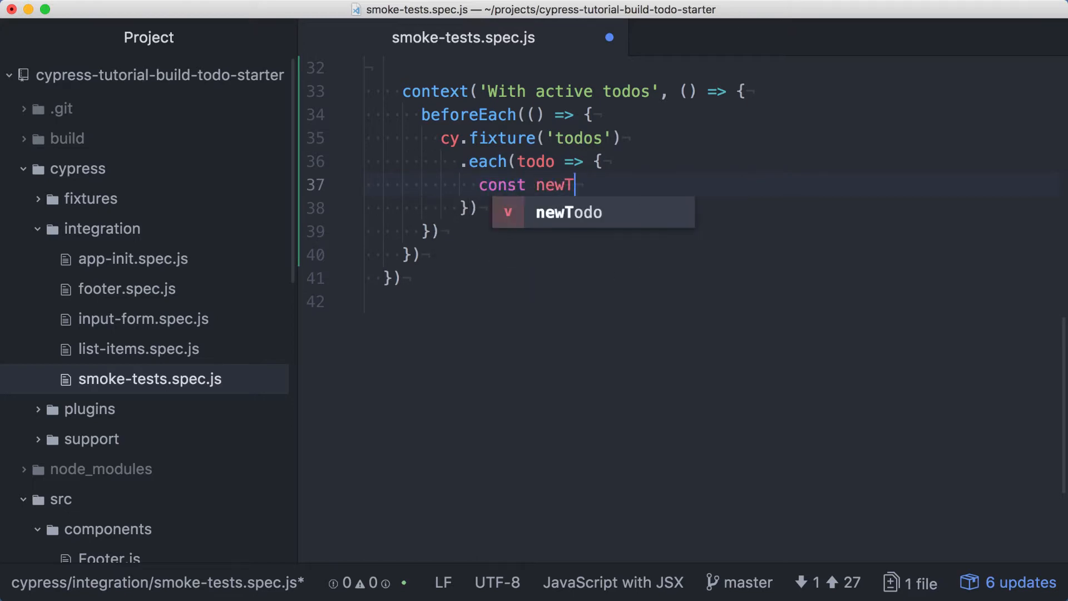
type("odo = Cyp")
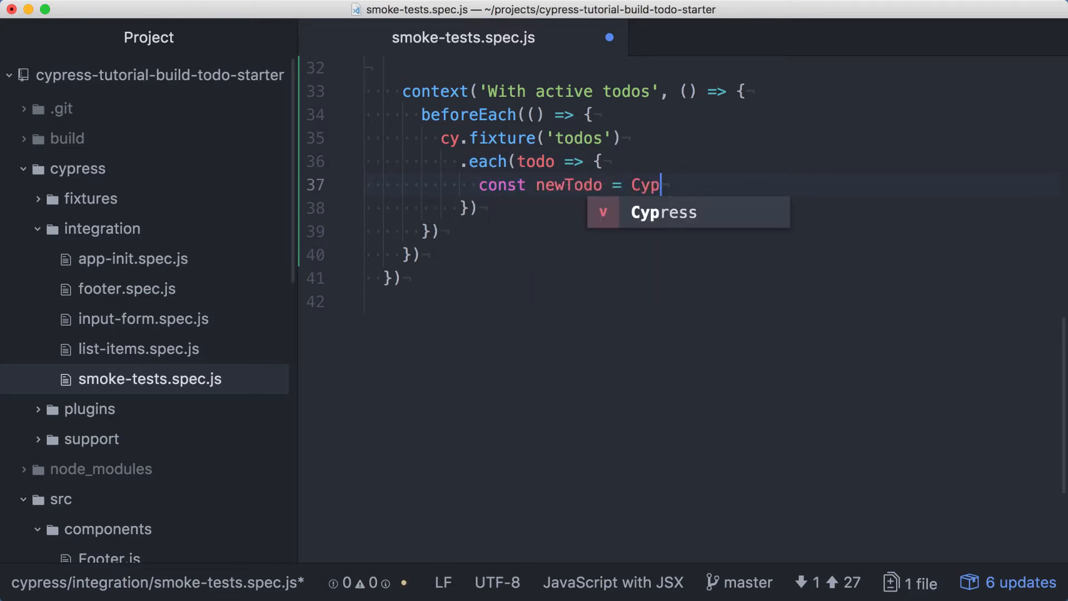
type("ress._.")
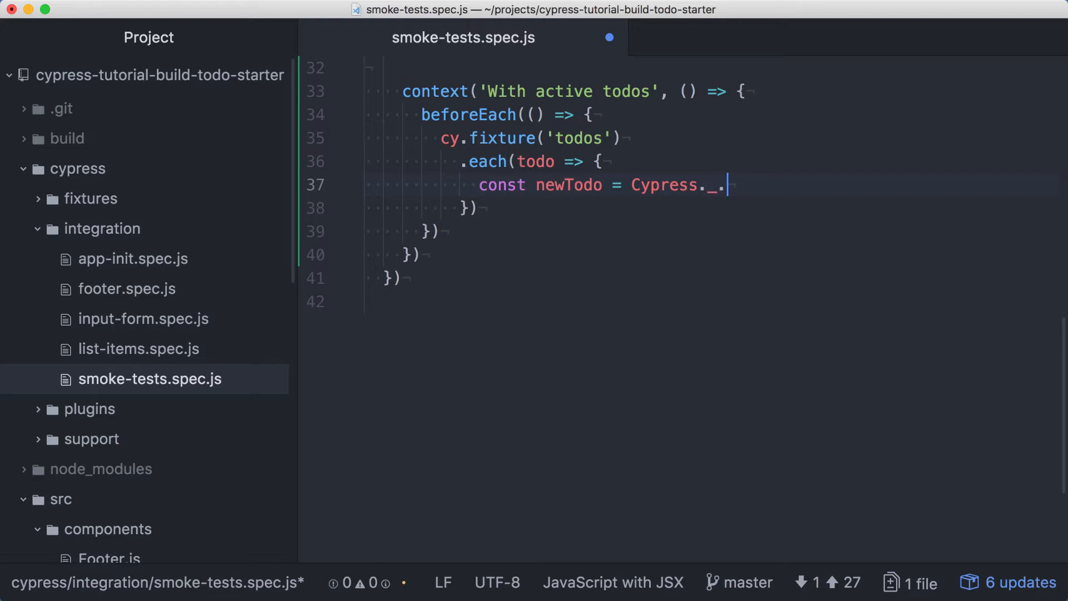
type("merge(tod")
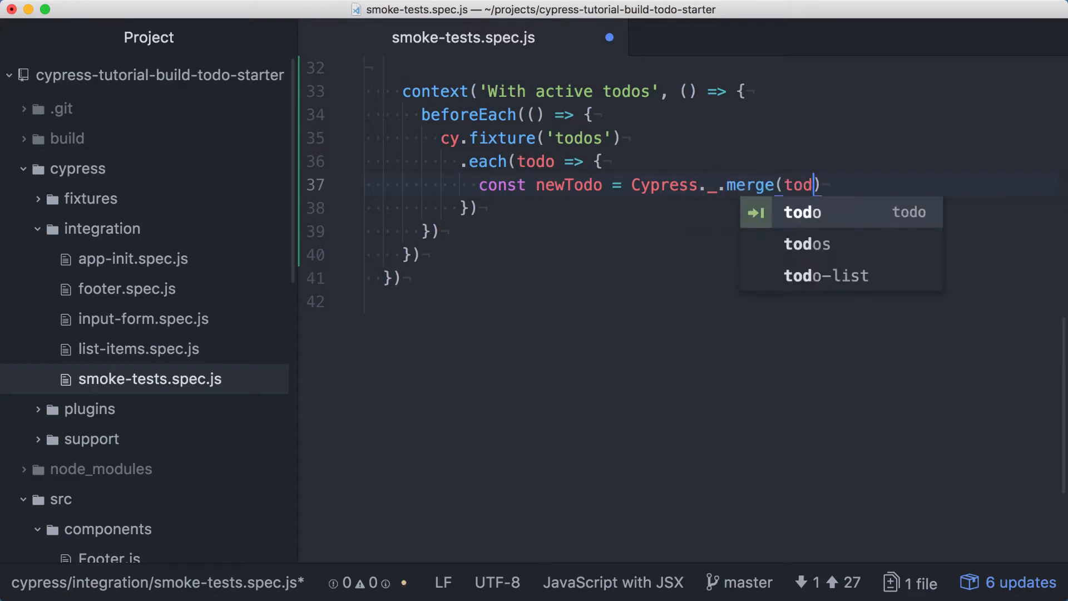
type("o, {isComp")
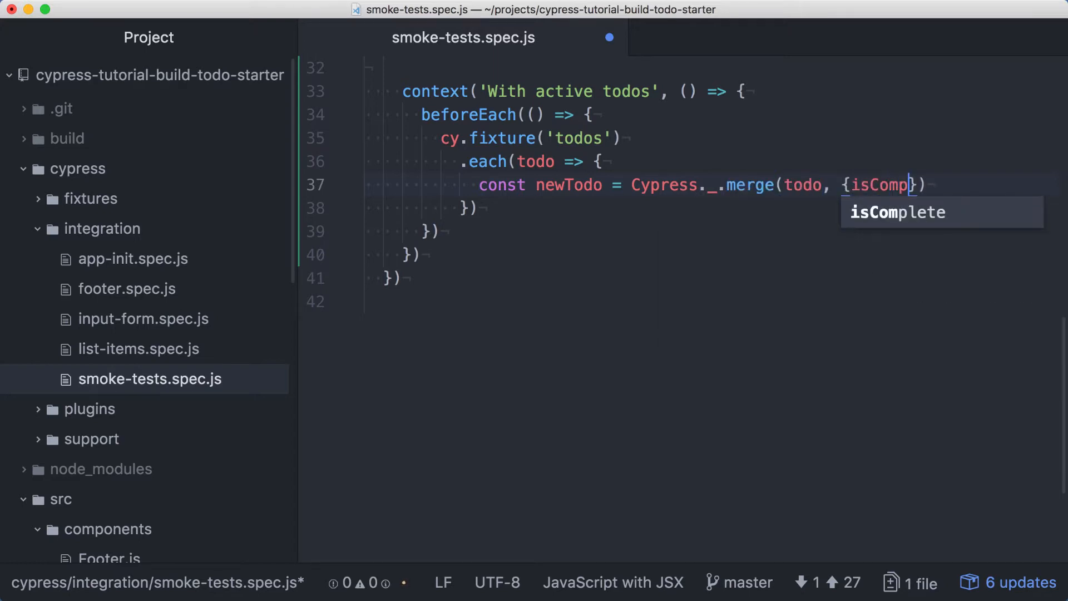
type("lete: false")
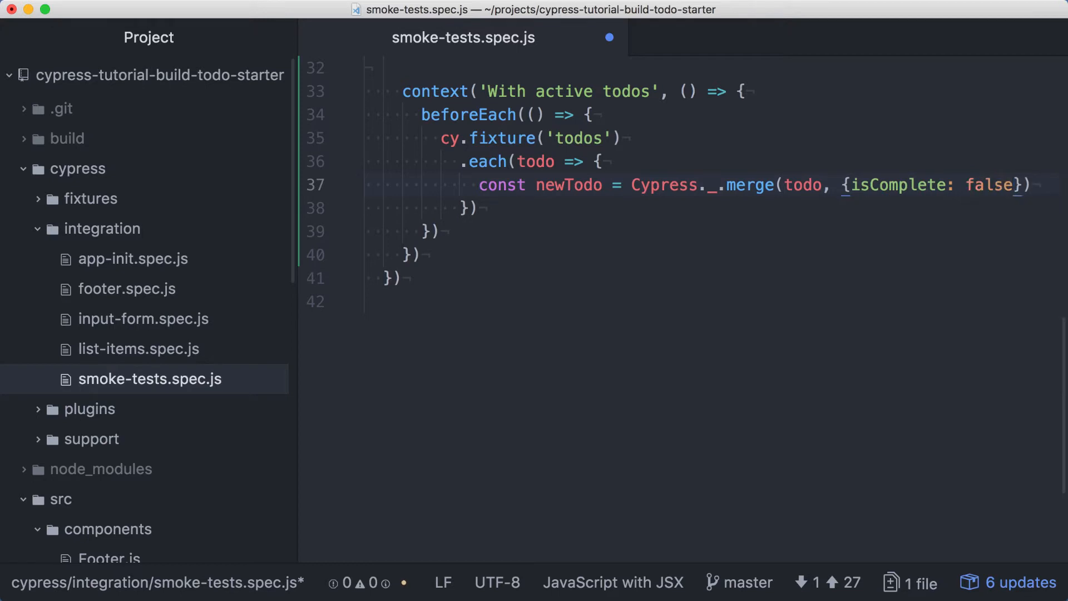
- Merge each todo with isComplete: false and POST it to /api/todos via cy.request
key("End")
key("Return")
type("cy.r")
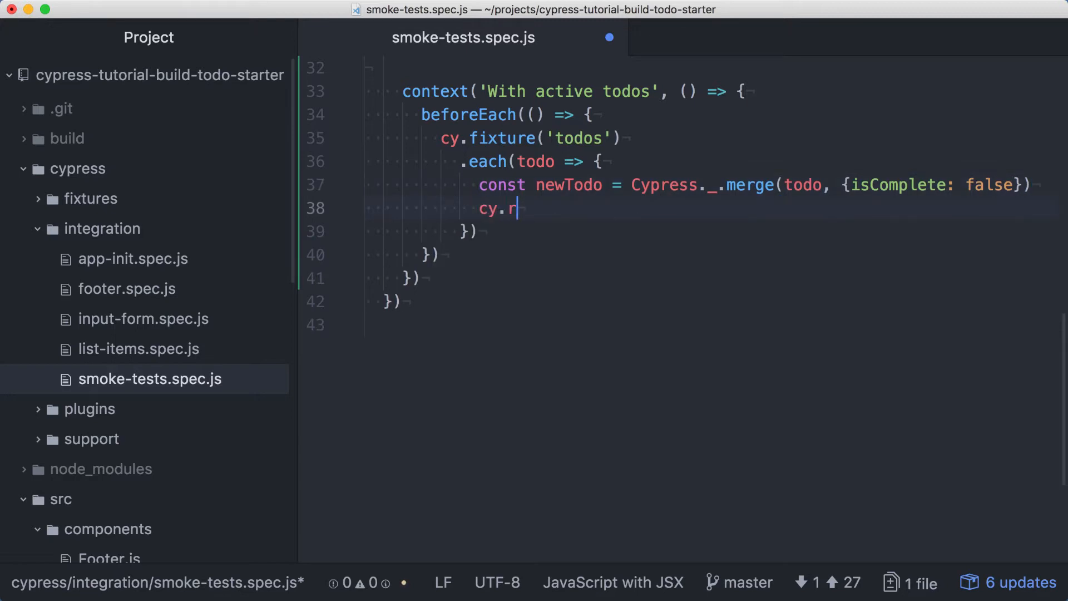
type("equest('POST")
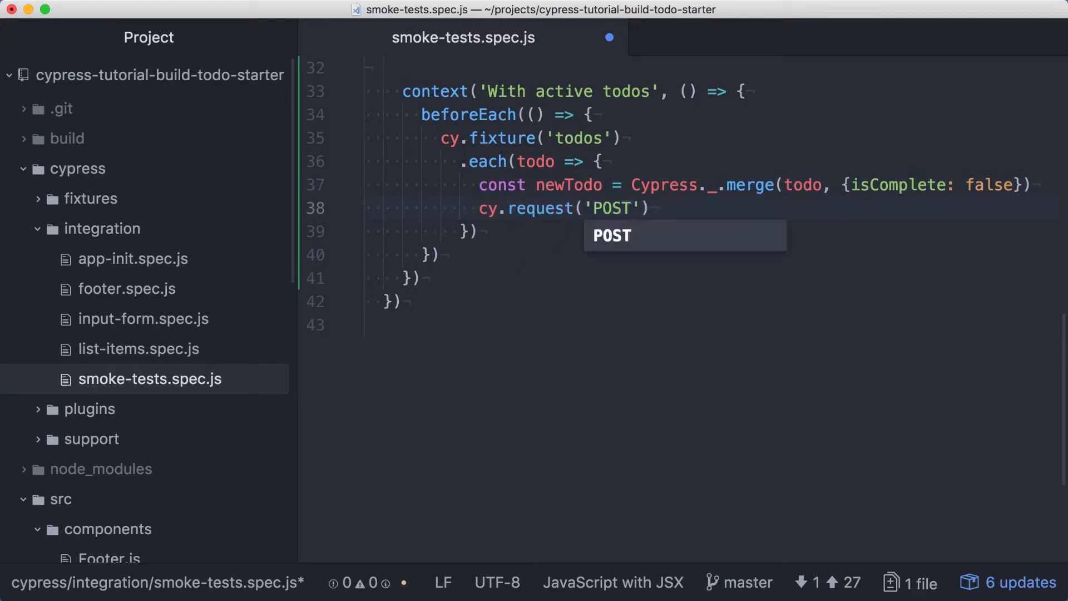
type("', '/api/tod")
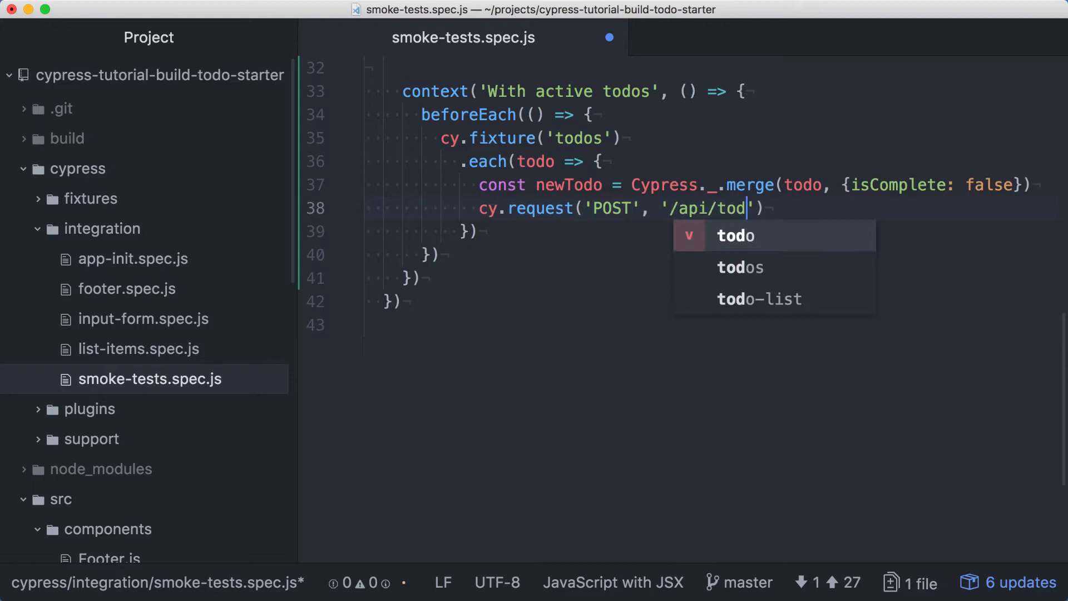
type("os', newTodo")
key("Right")
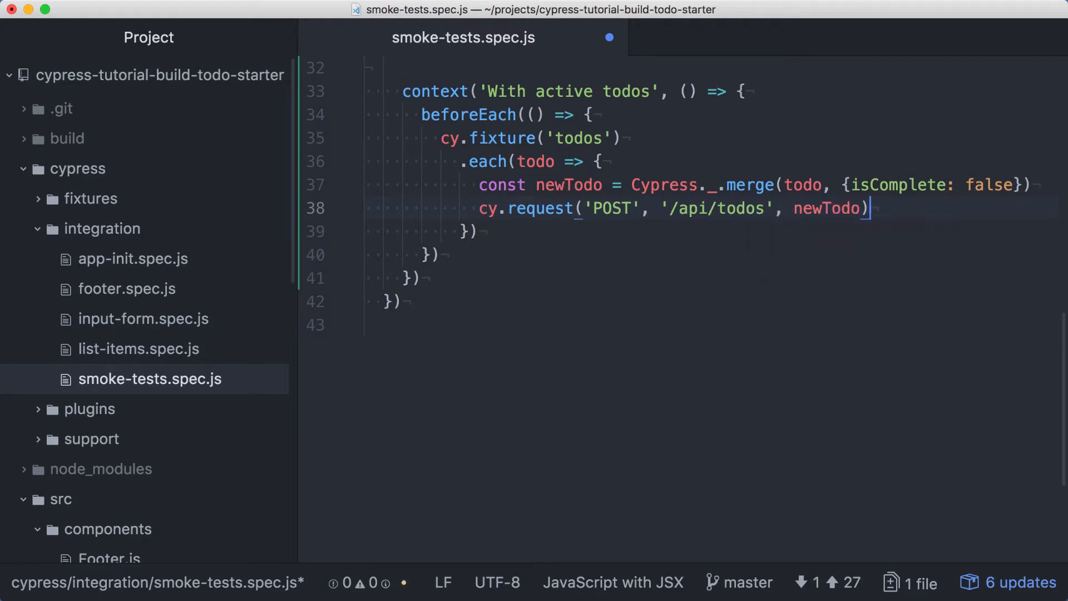
- Add cy.visit('/') after the loop and leave a blank line after beforeEach
key("Down")
key("End")
key("Return")
type("cy.visit(")
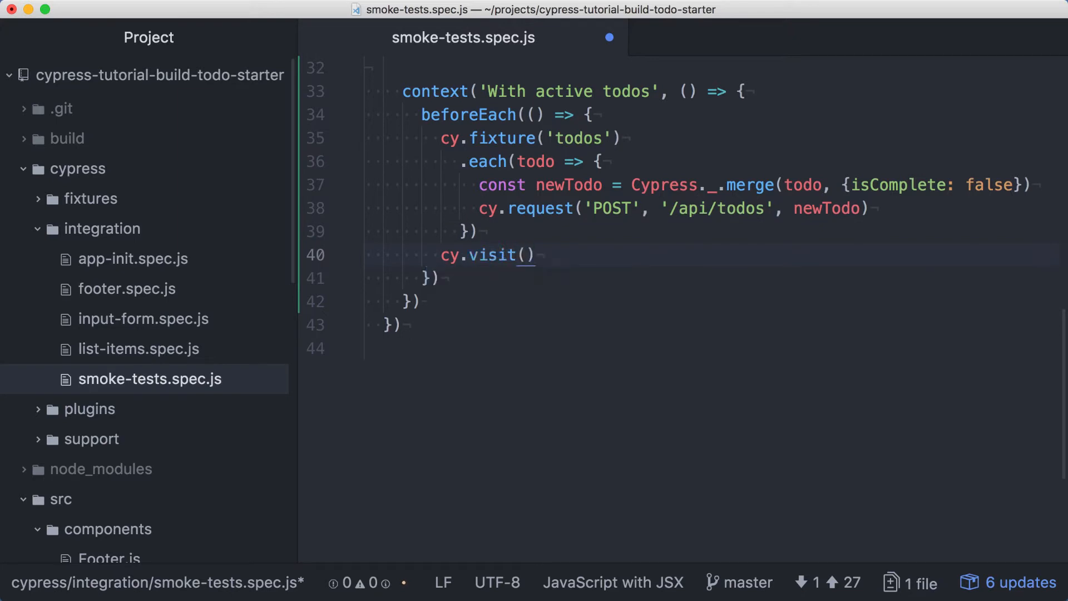
type("'/")
key("Down")
key("End")
- Add it.only 'Loads existing data from the DB' asserting '.todo-list li' has length 4, and save
key("Return")
key("Return")
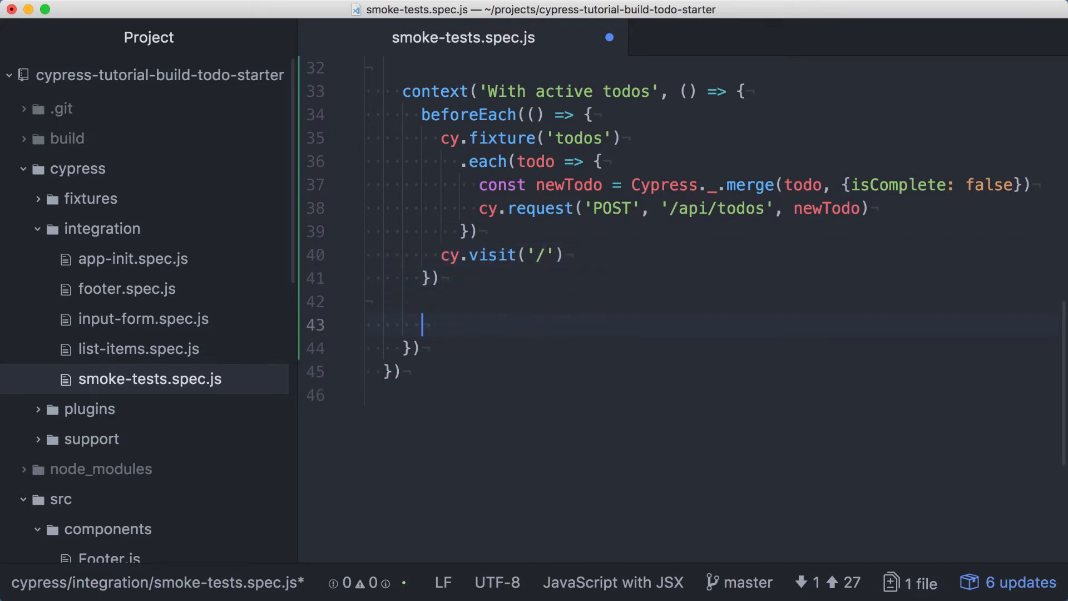
type("it.only('Loads ex")
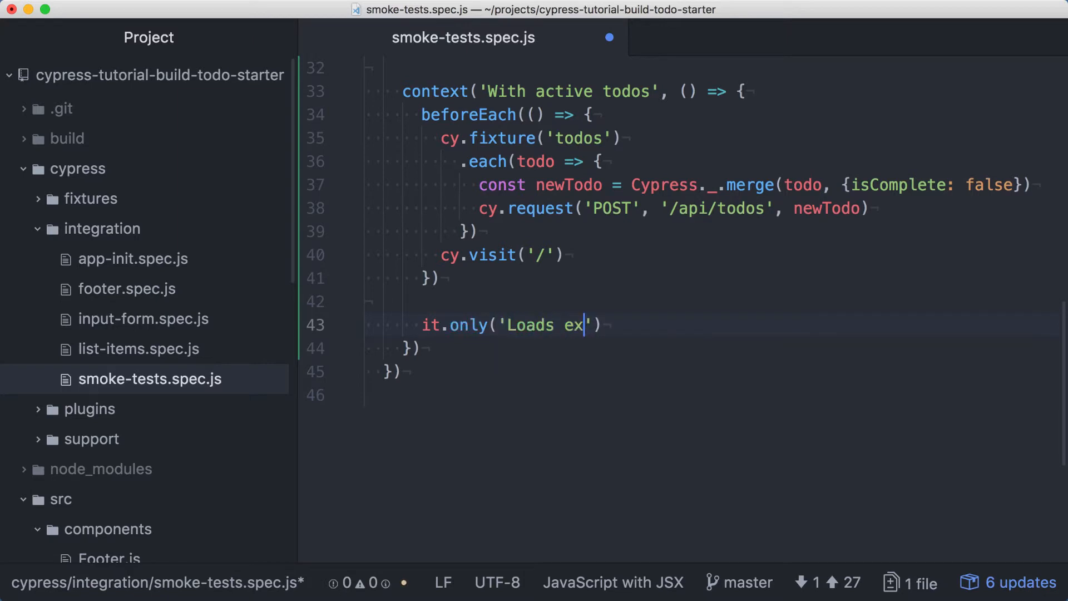
type("isting data from the DB")
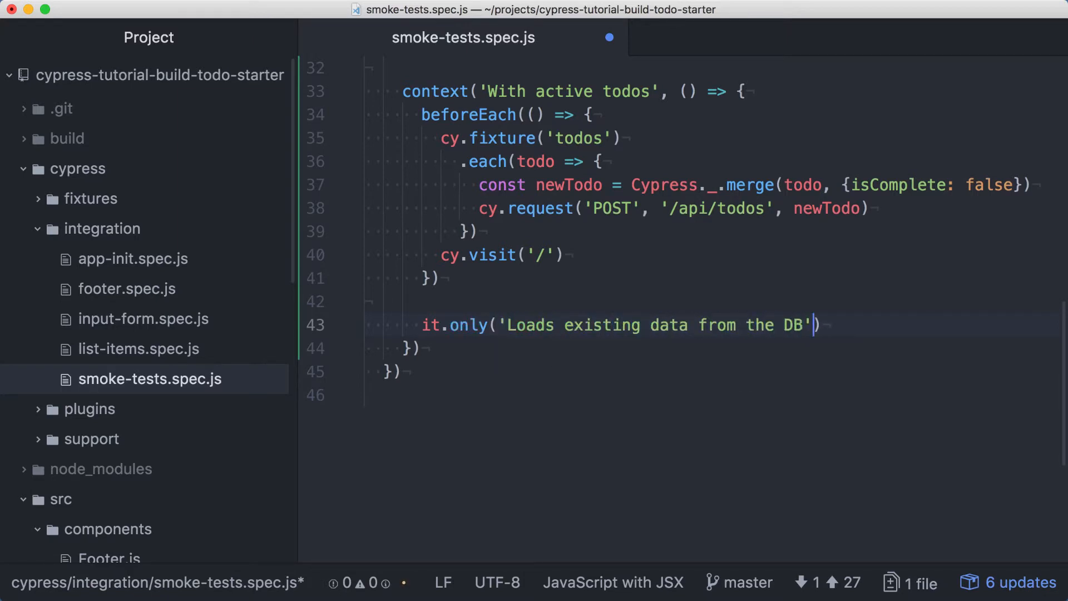
type(", () => {")
key("Return")
type("cy.")
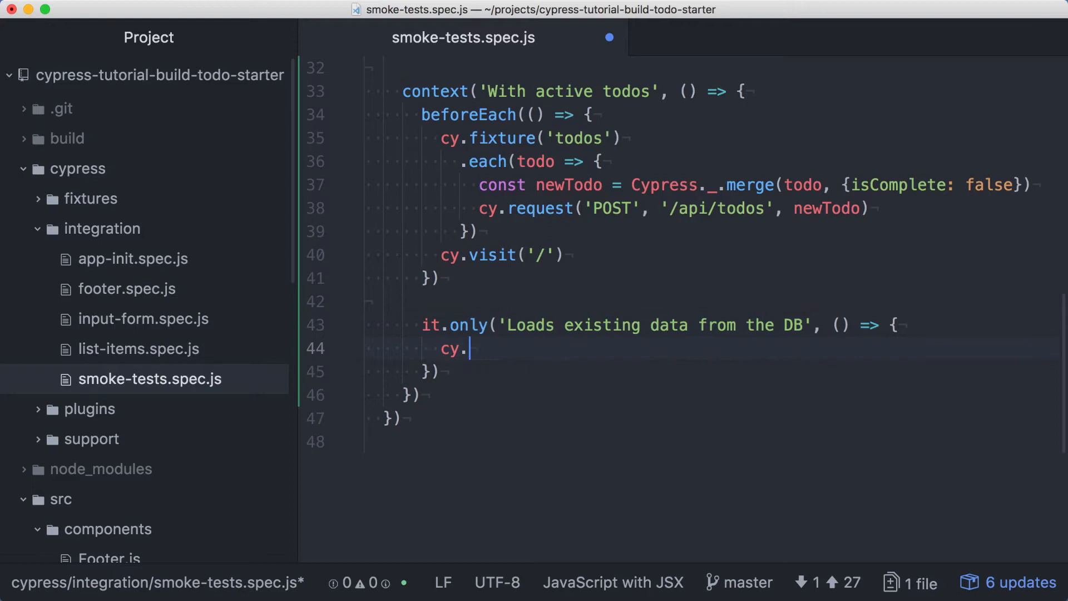
type("get('.todo-list li")
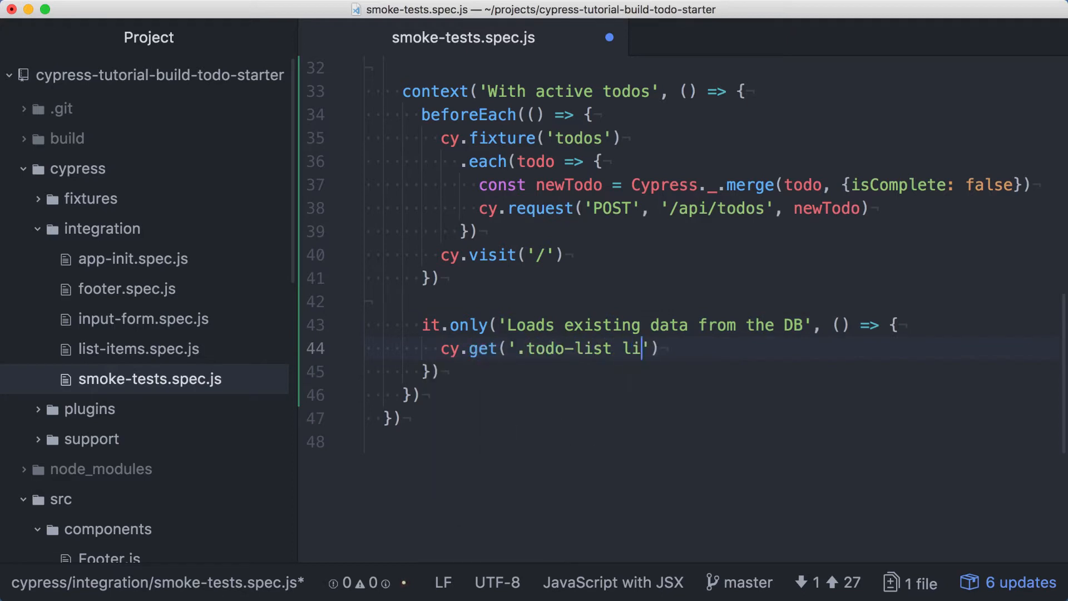
key("End")
key("Return")
type(".should('have")
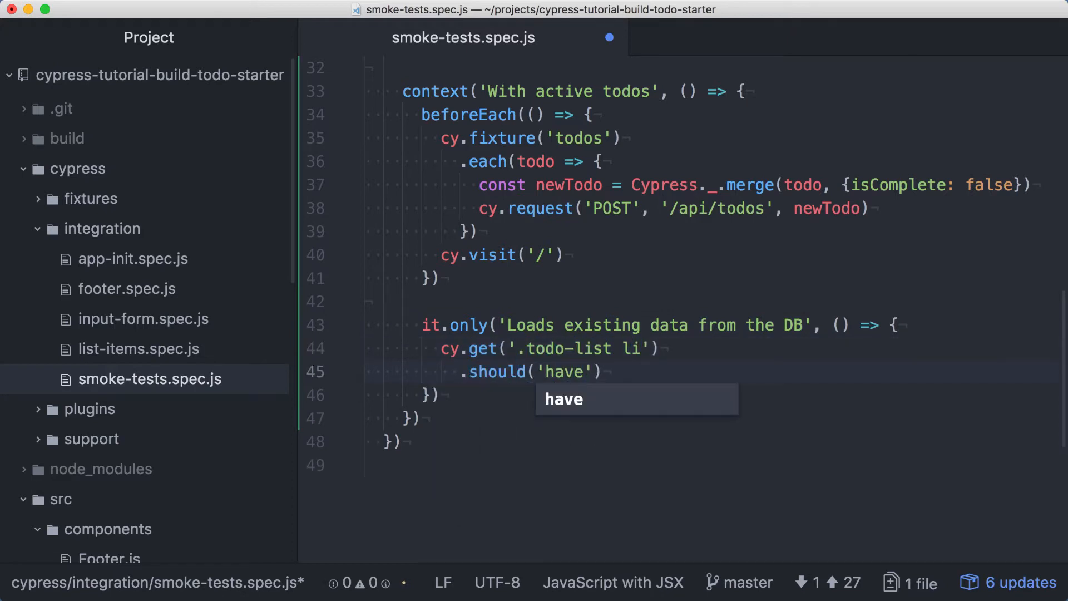
type(".length', 4")
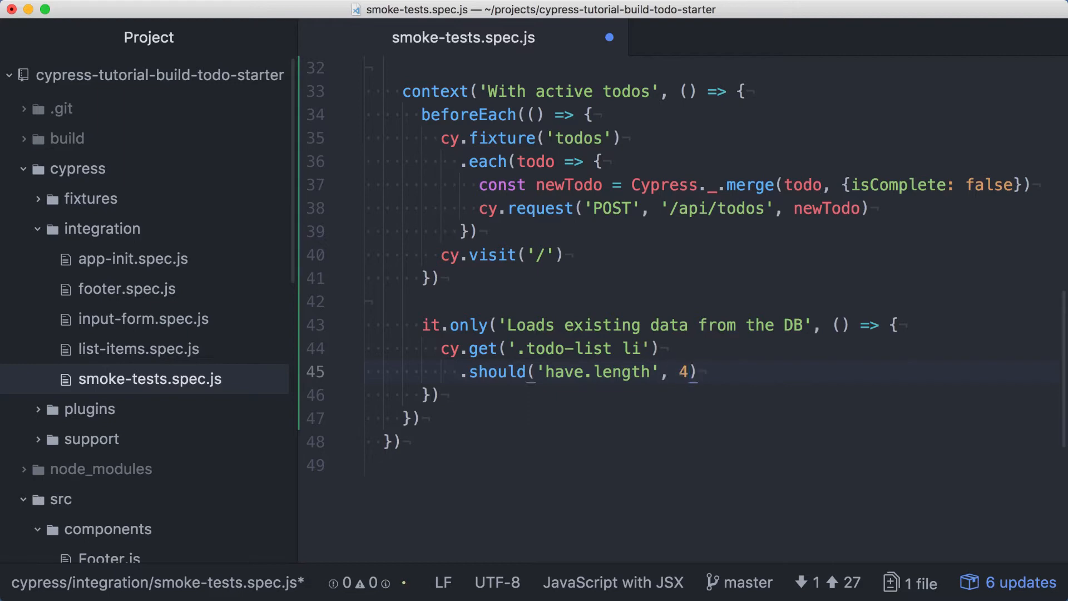
key("super+s")
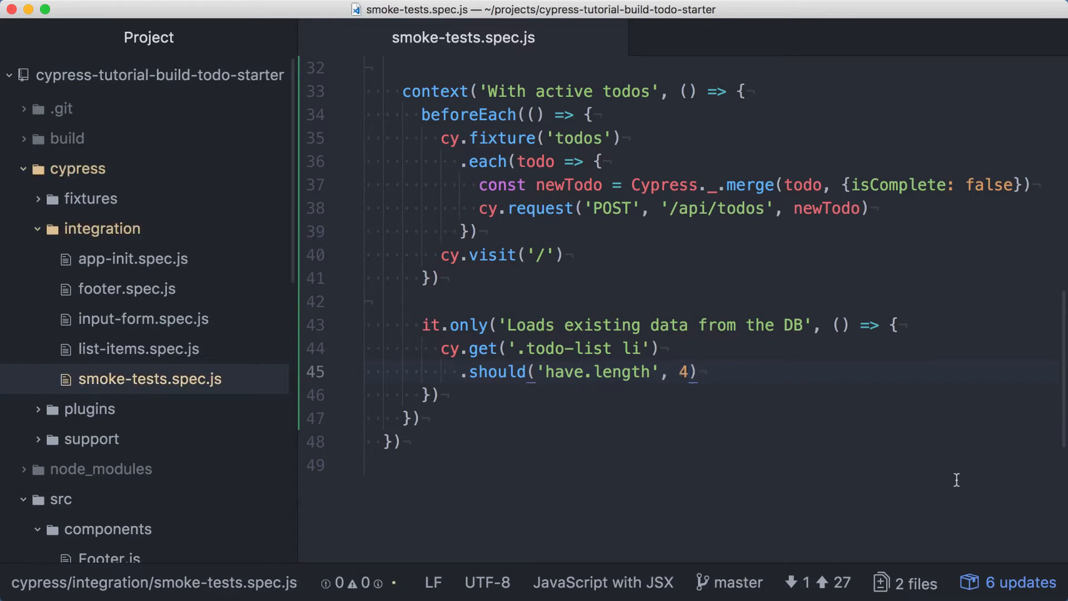
- Switch to the Cypress runner to watch the spec rerun with the new test passing
key("super+Tab")
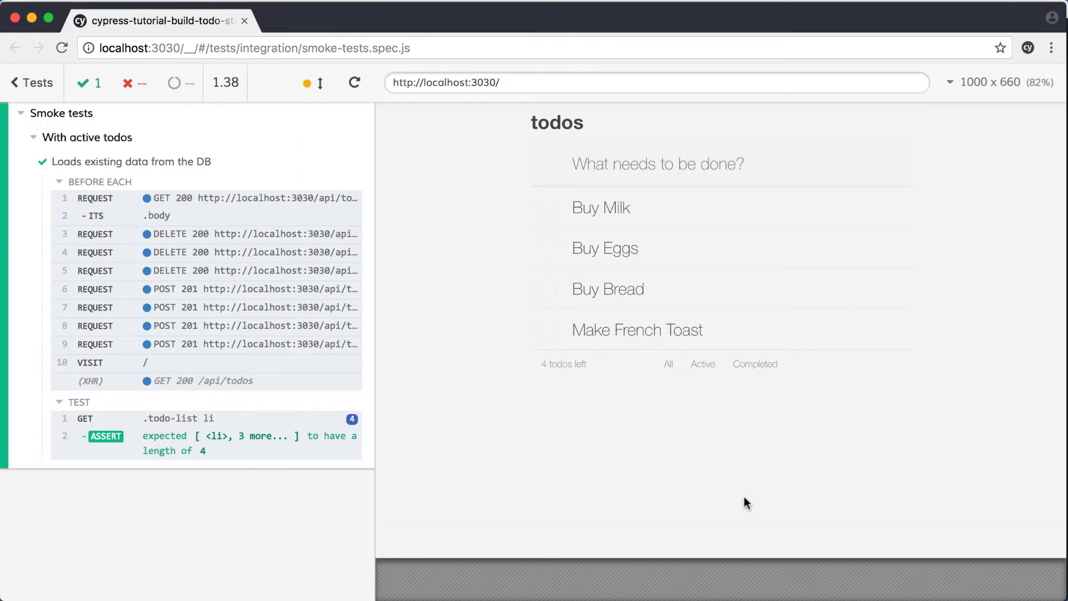
- Remove .only from the Loads test and start a focused 'Deletes todos' test below it
key("super+Tab")
left_click(442, 325)
left_click_drag(441, 325, 490, 325)
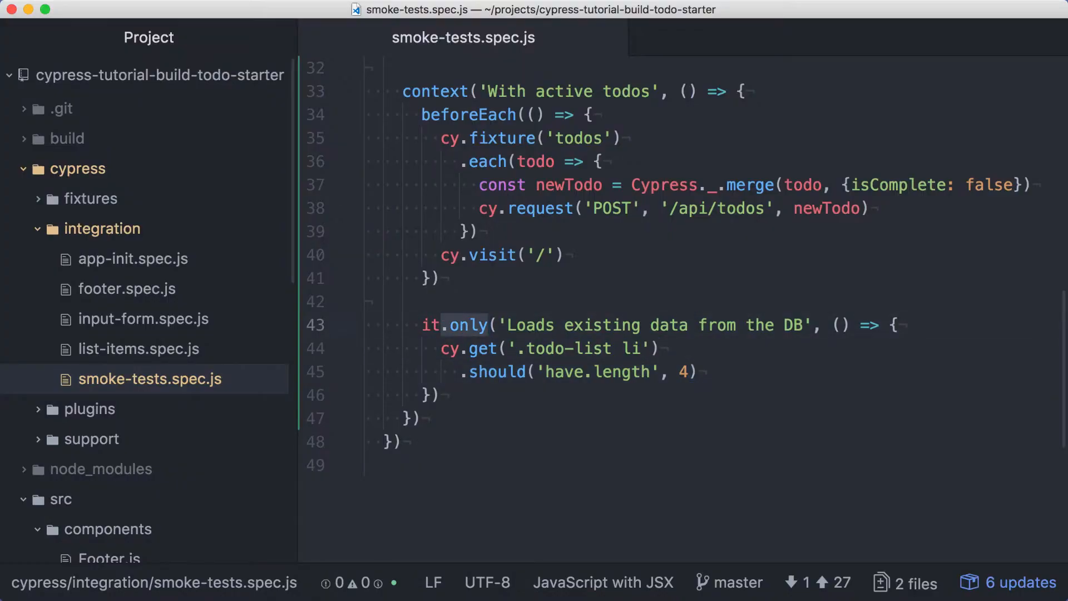
key("BackSpace")
left_click(451, 395)
key("Return")
key("Return")
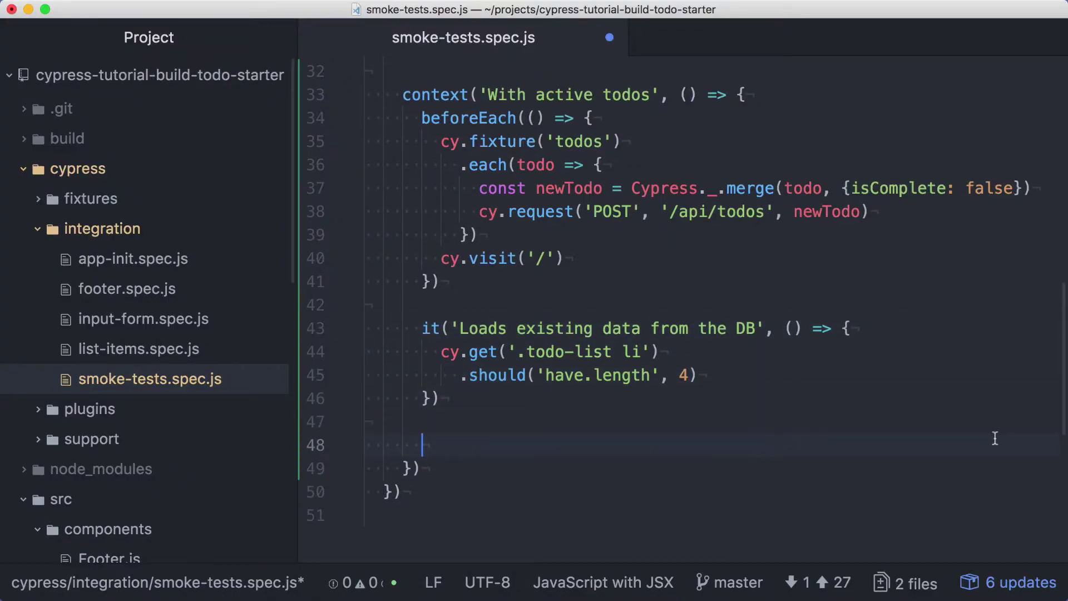
scroll(995, 439, "down", 5)
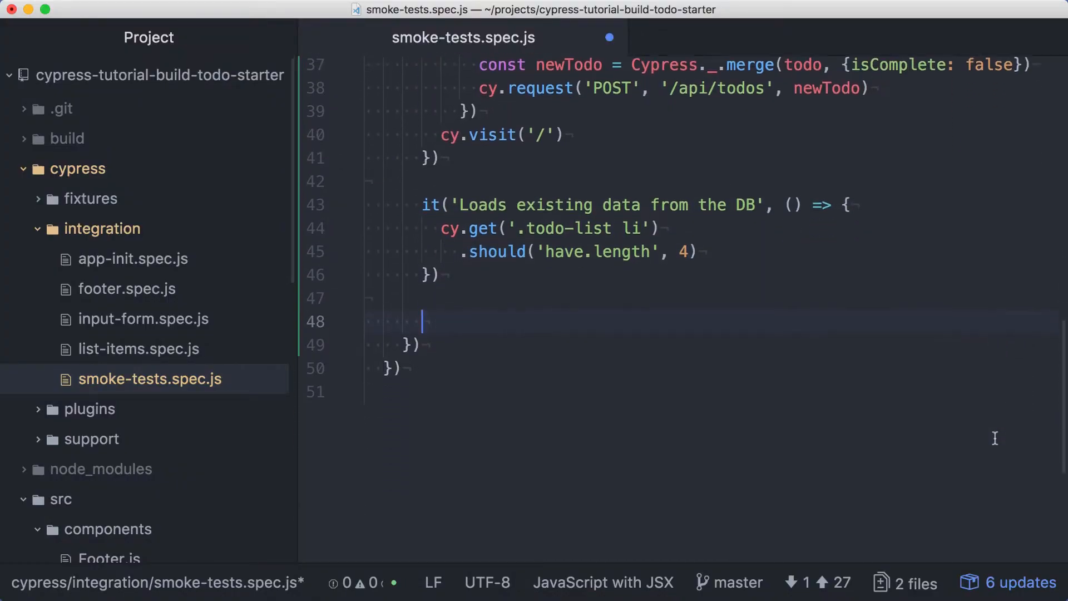
type("it.only(")
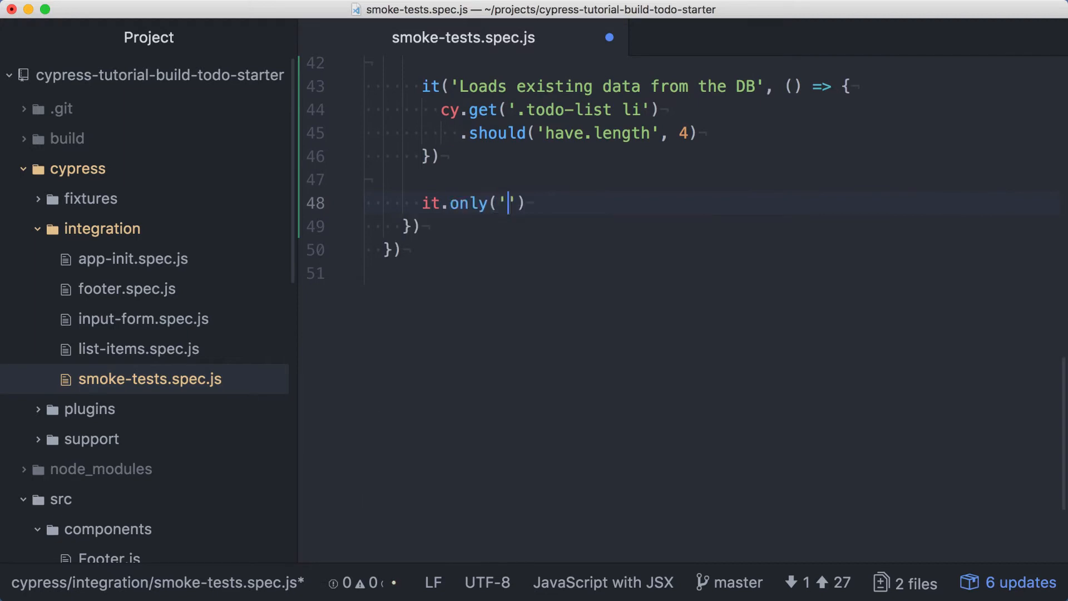
type("'Deletes todos', () => {")
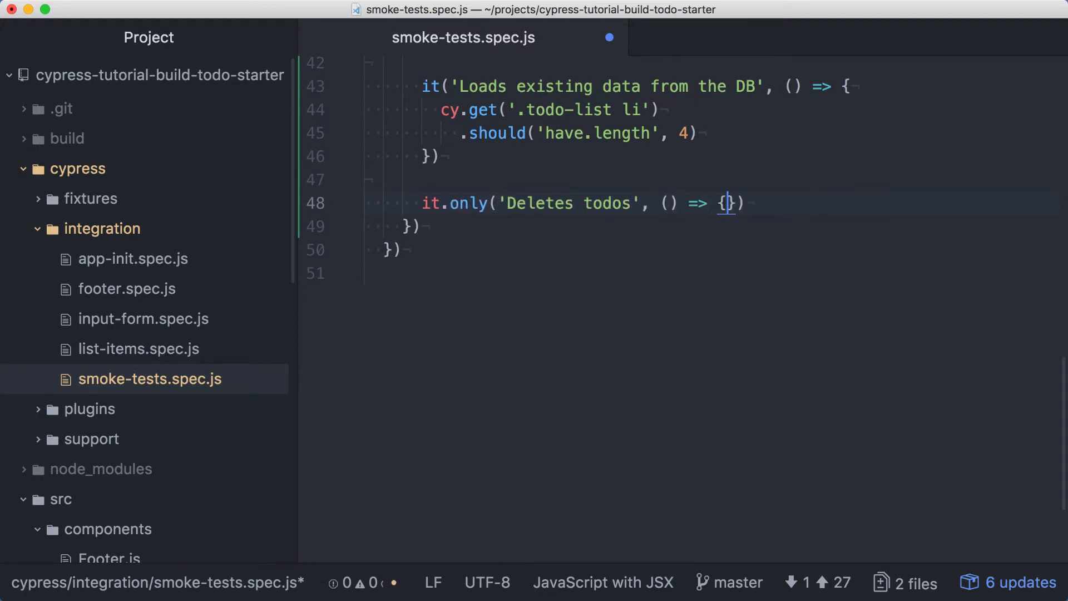
key("Return")
type("cy.se")
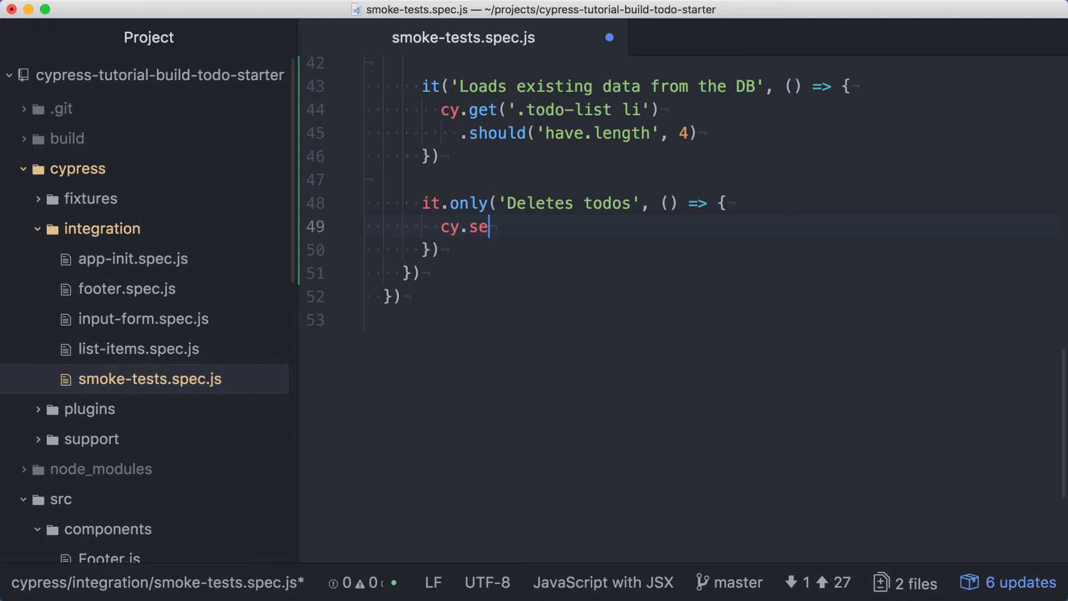
type("rver()")
- Set up cy.server() with a DELETE route aliased 'delete' and get the todo list items into .each
key("Return")
type("cy.")
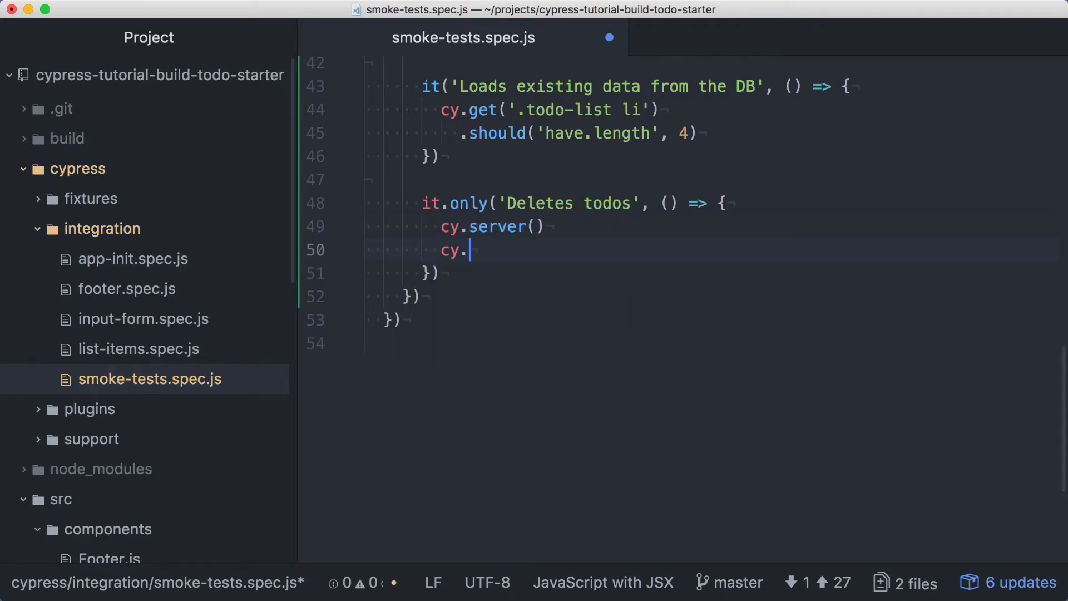
type("route('DELE")
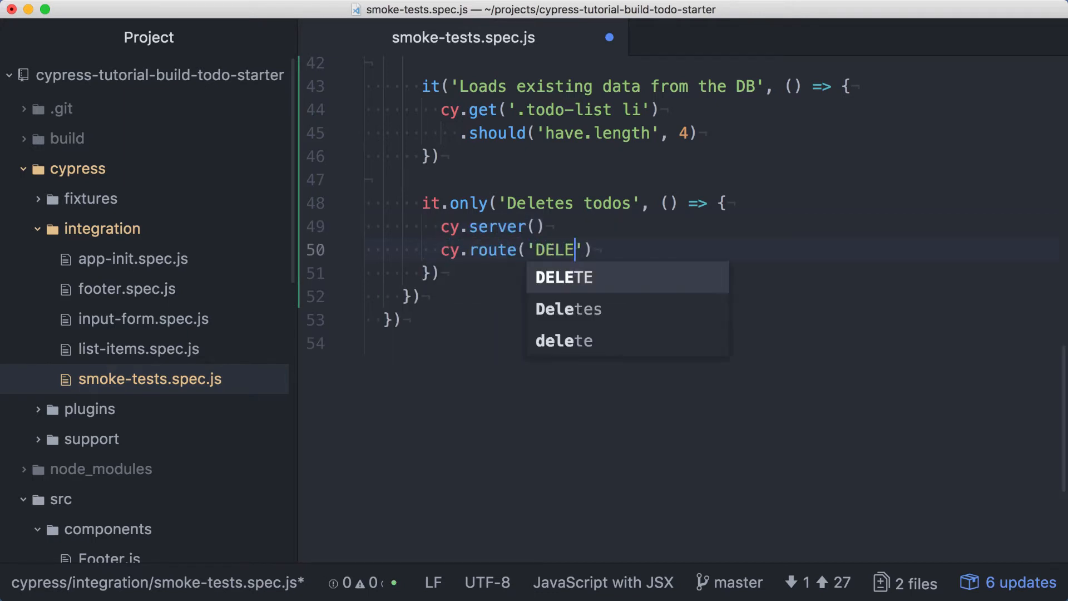
type("TE', '/api/")
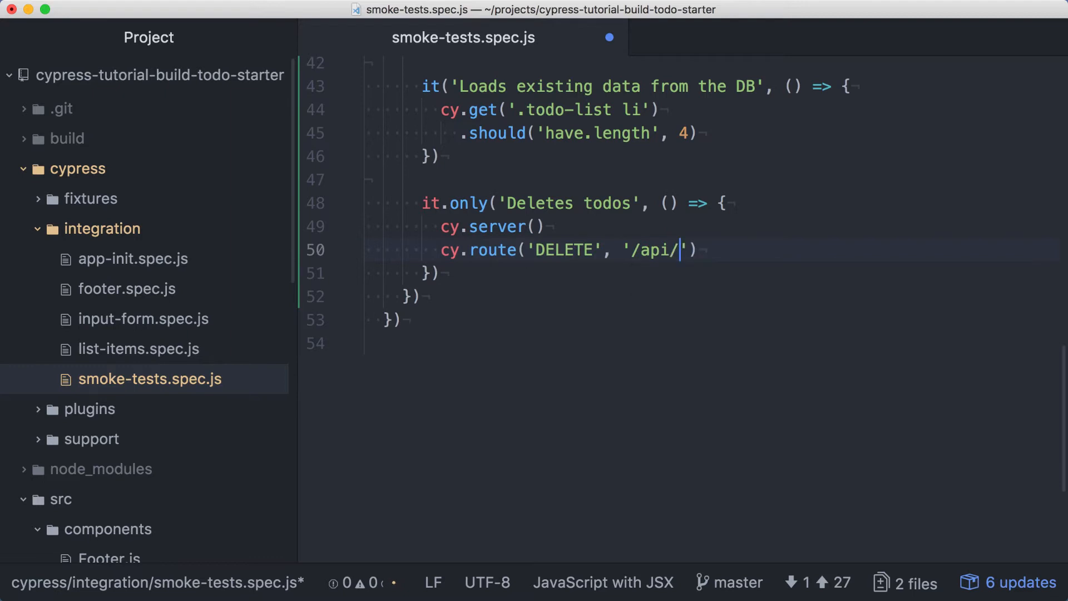
type("todos/")
type("*")
key("Right")
key("Right")
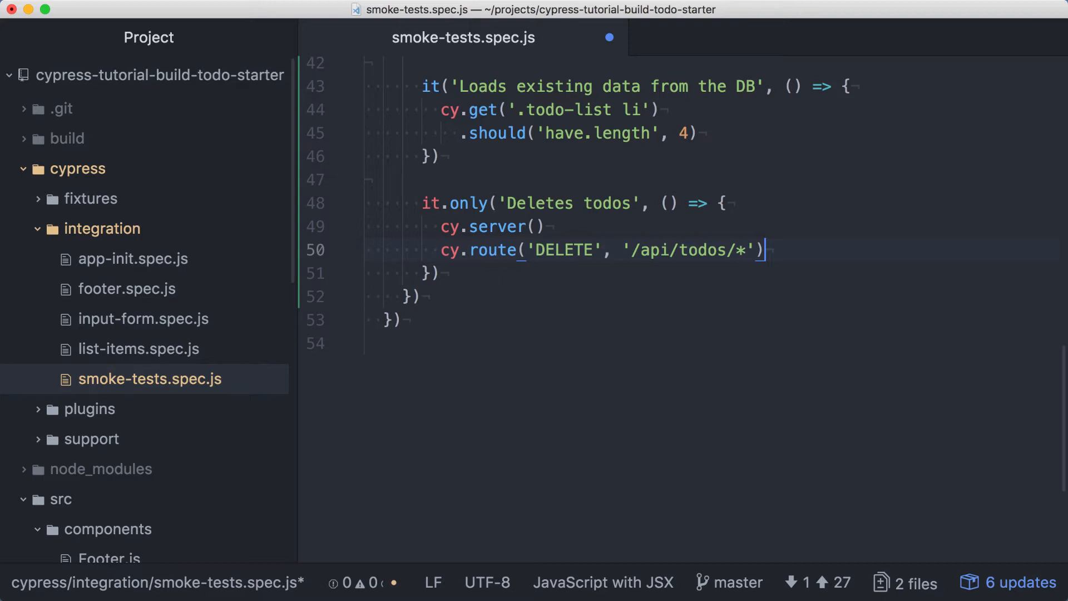
key("Return")
type(".as('delete')")
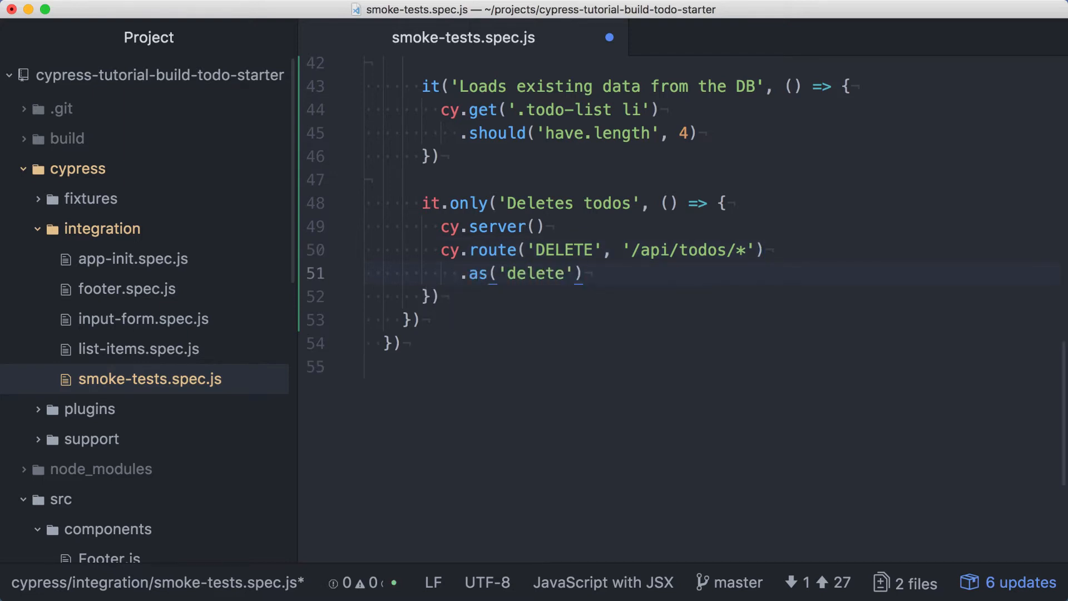
key("Return")
key("Return")
type("cy.get('.todo-list li")
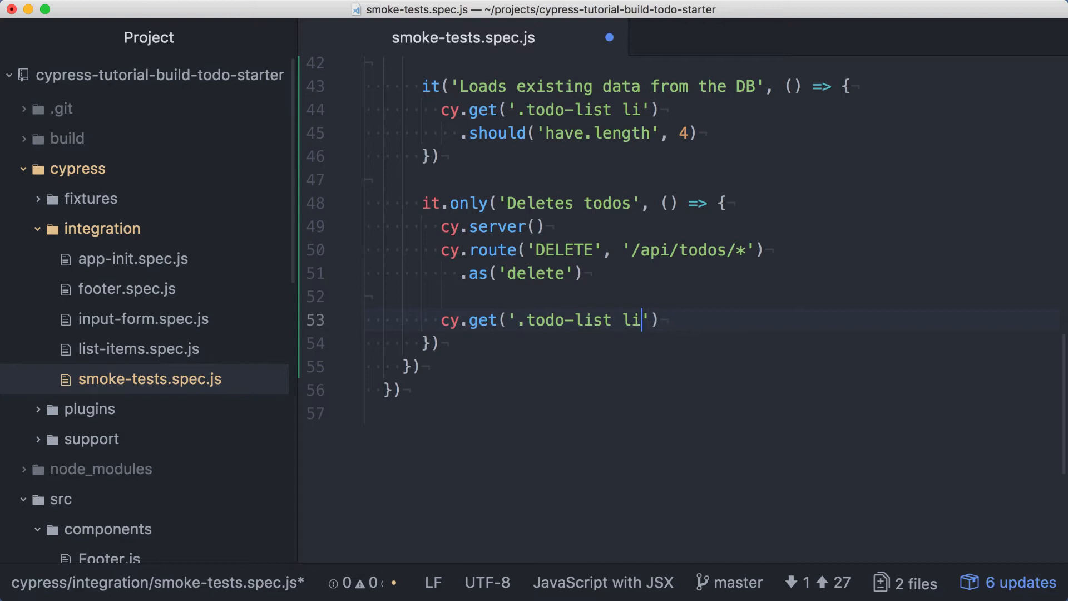
key("End")
key("Return")
type(".each($el =")
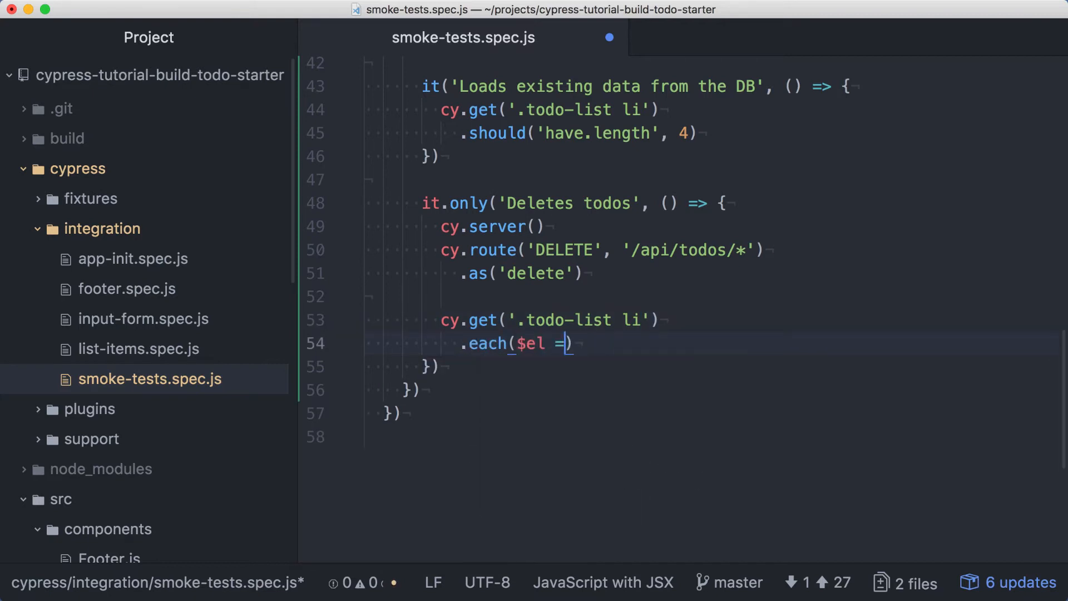
type("> {")
key("Return")
type("cy.w")
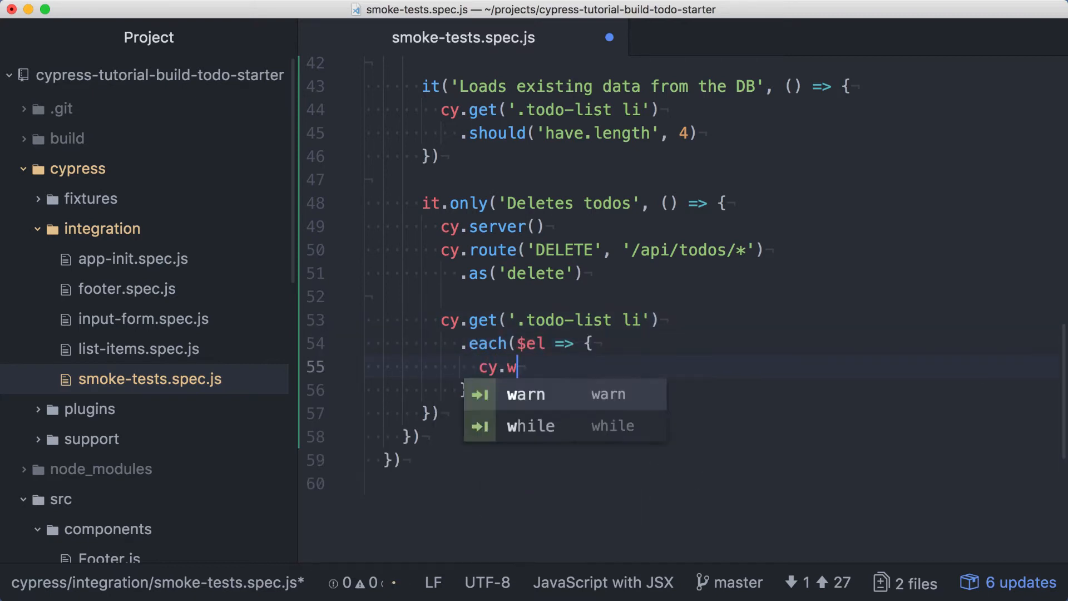
type("rap($el")
key("End")
key("Return")
type(".find")
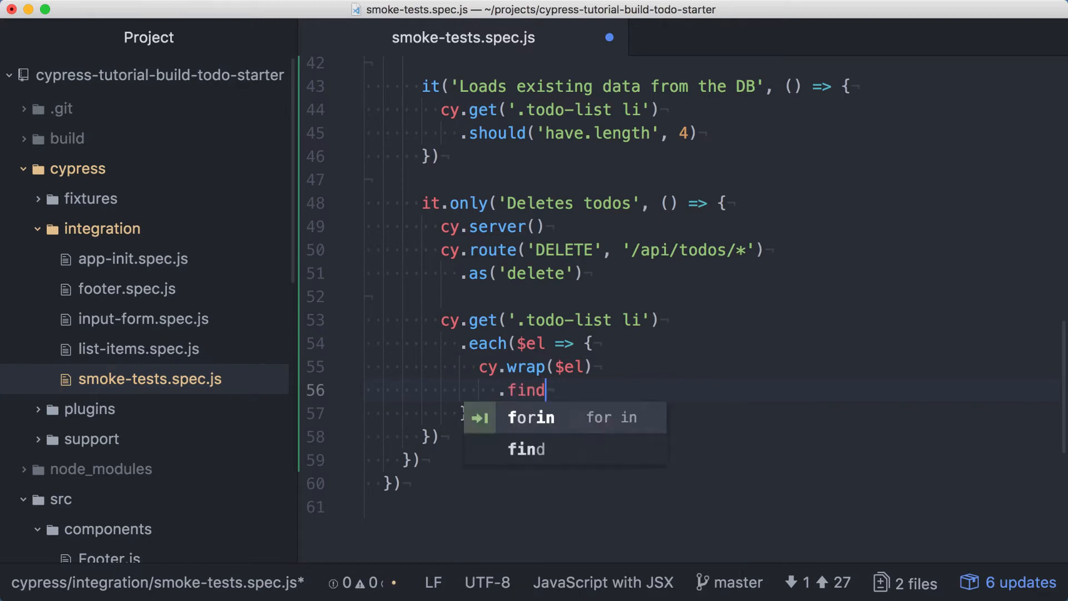
type("('.dest")
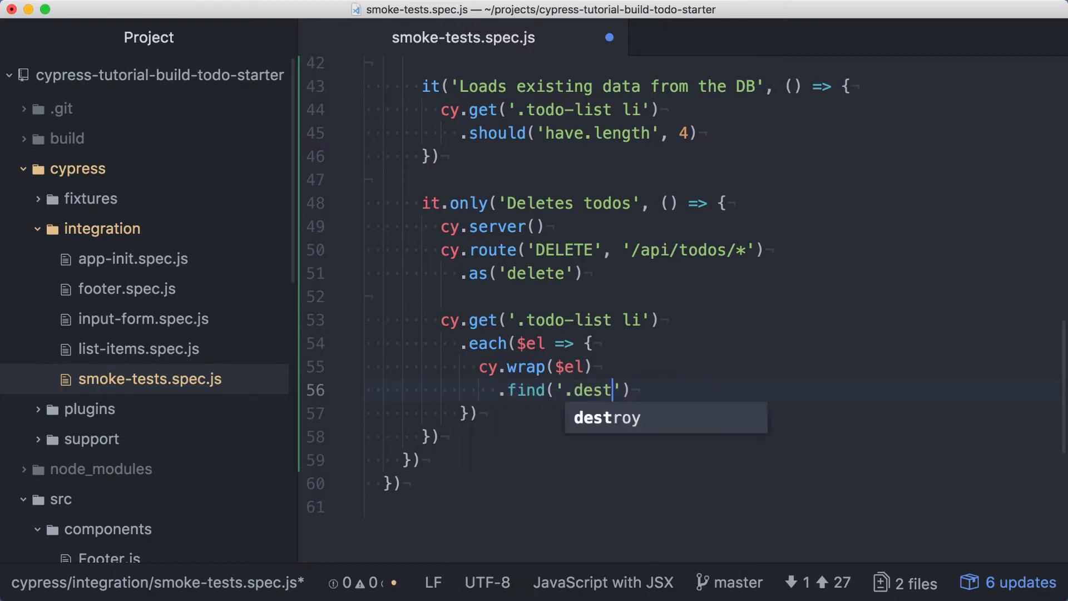
type("roy")
key("End")
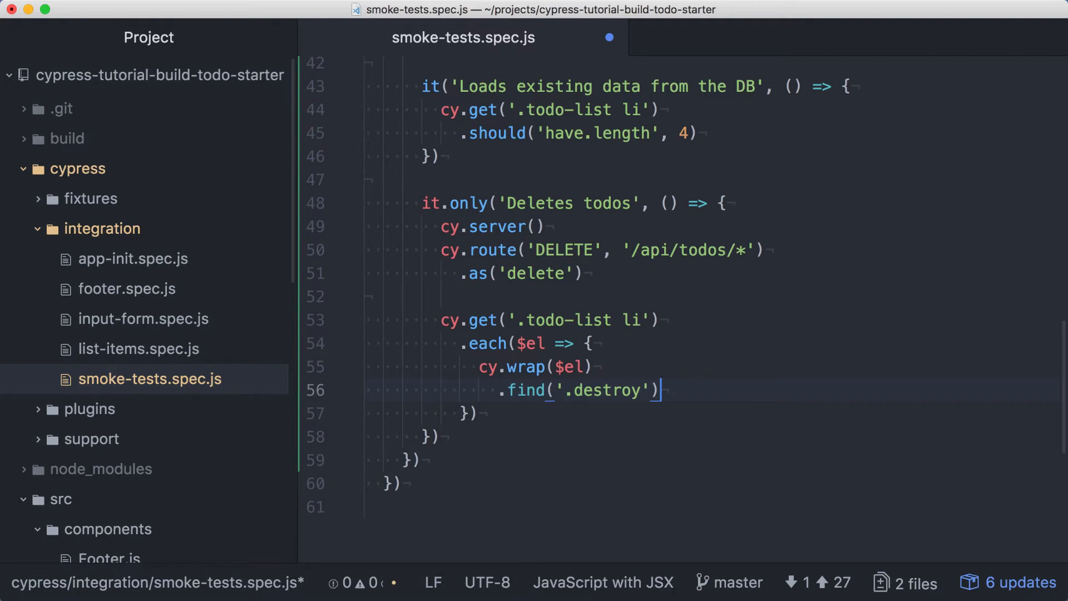
key("Return")
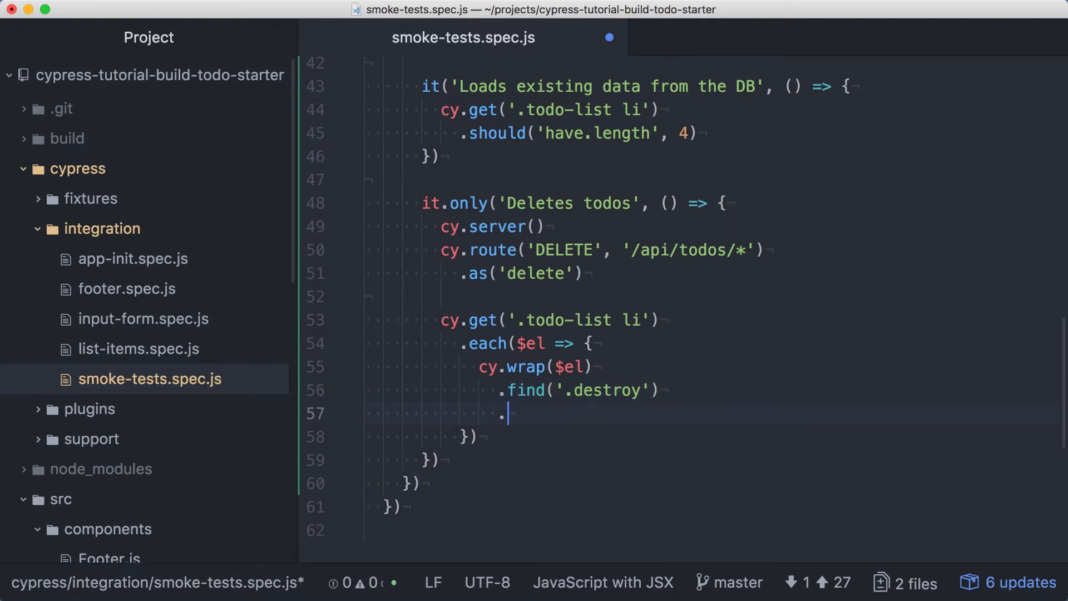
type(".invoke('s")
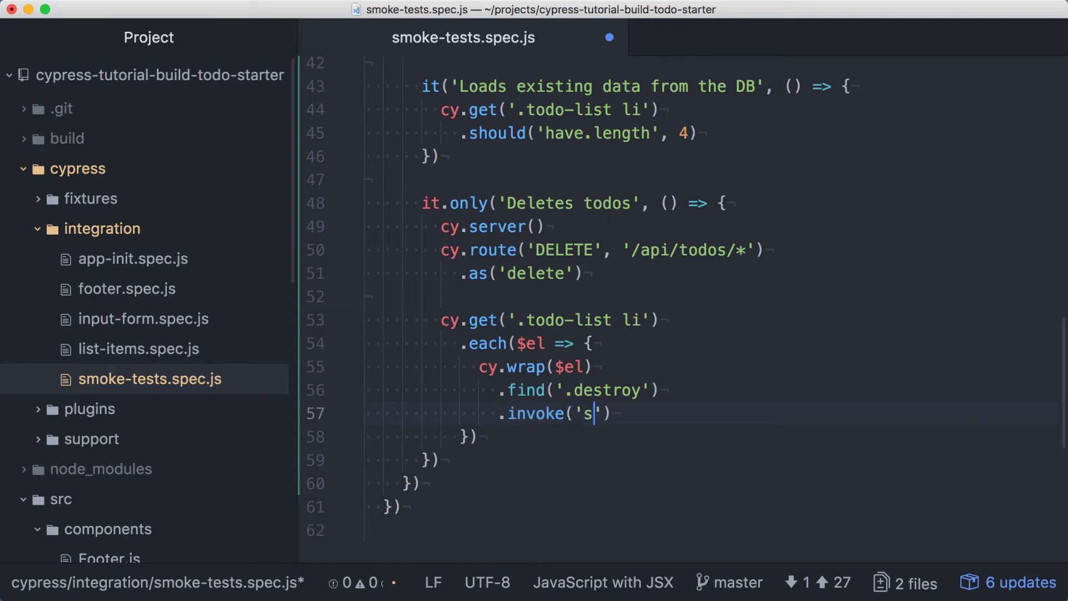
type("how'")
key("End")
key("Return")
type(".c")
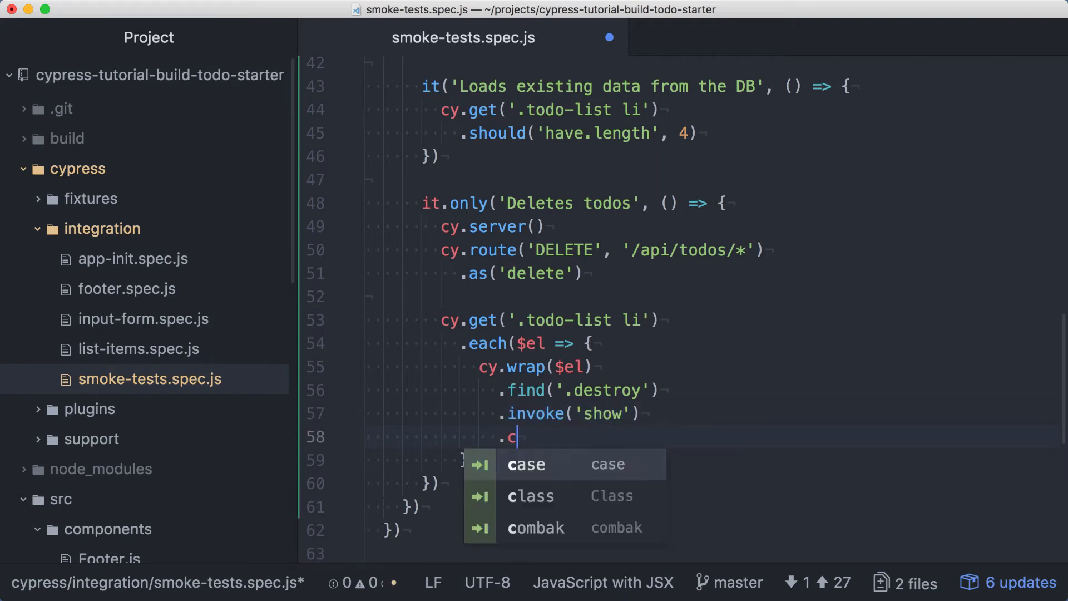
type("lick()")
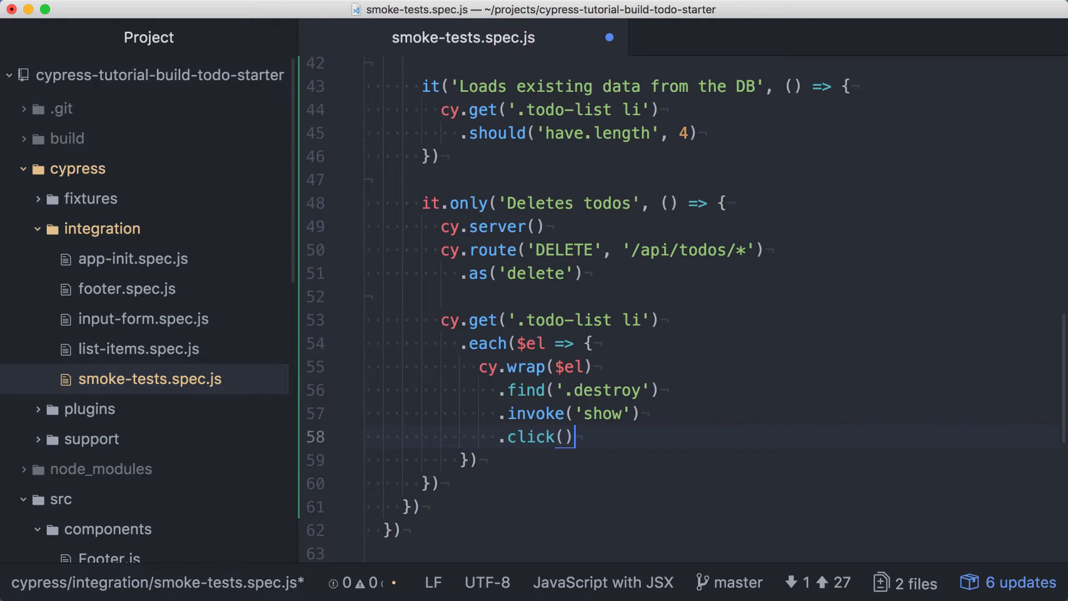
key("Return")
key("Return")
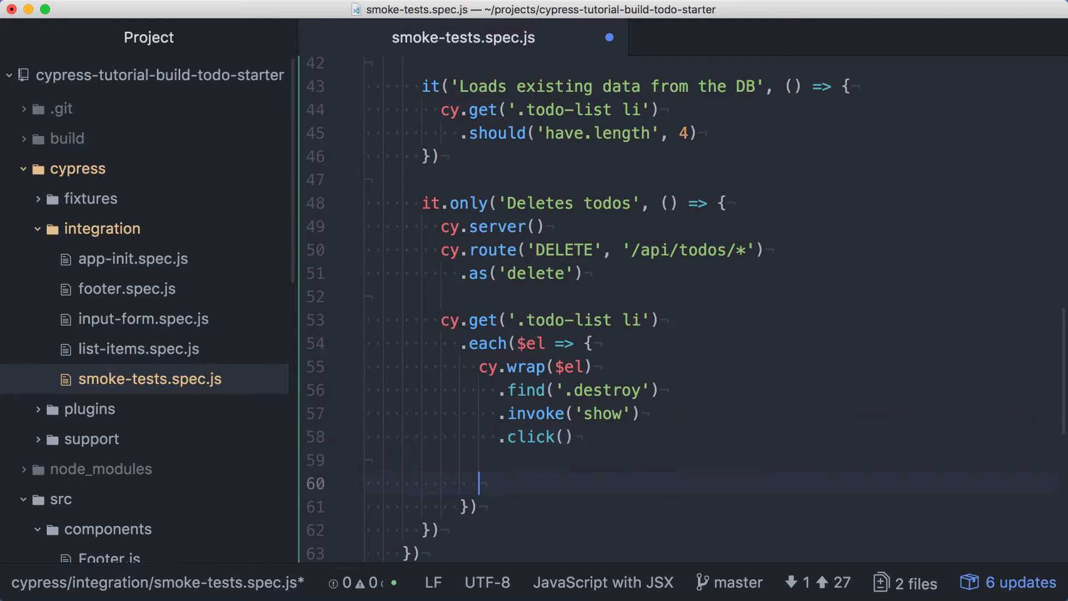
type("cy.wait('@de")
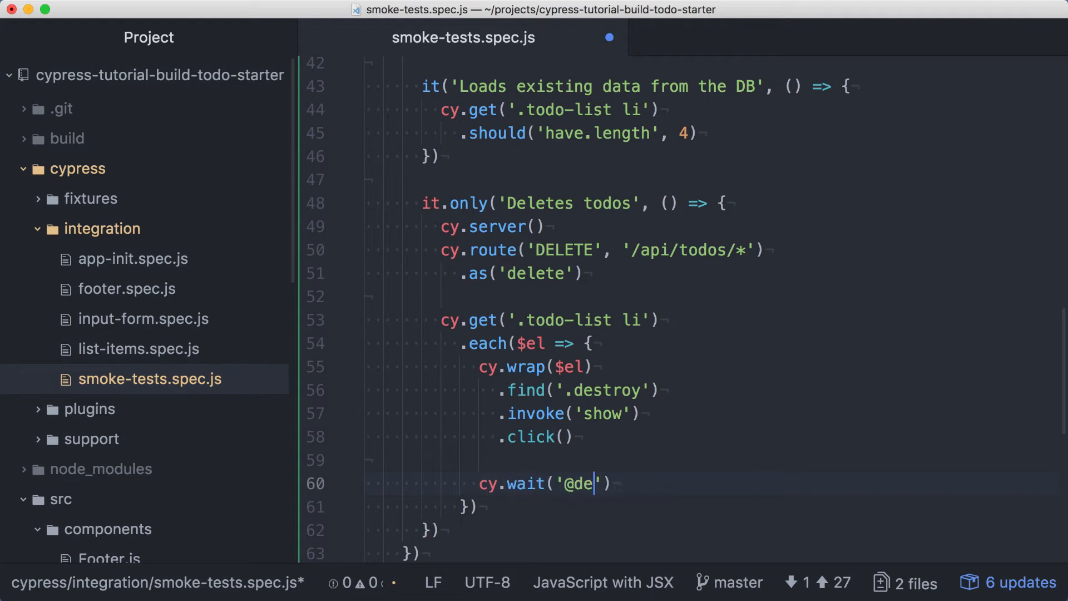
type("lete")
key("Right")
key("Right")
- Chain .should('not.exist') after the each block and save the spec
key("Down")
key("End")
key("Return")
type(".shoul")
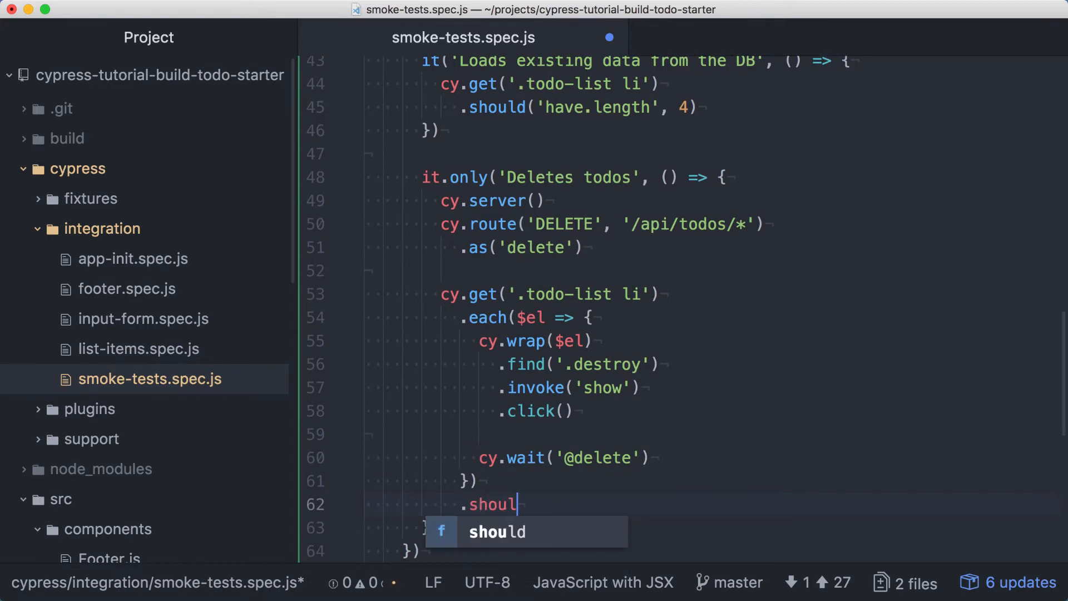
type("d('not.e")
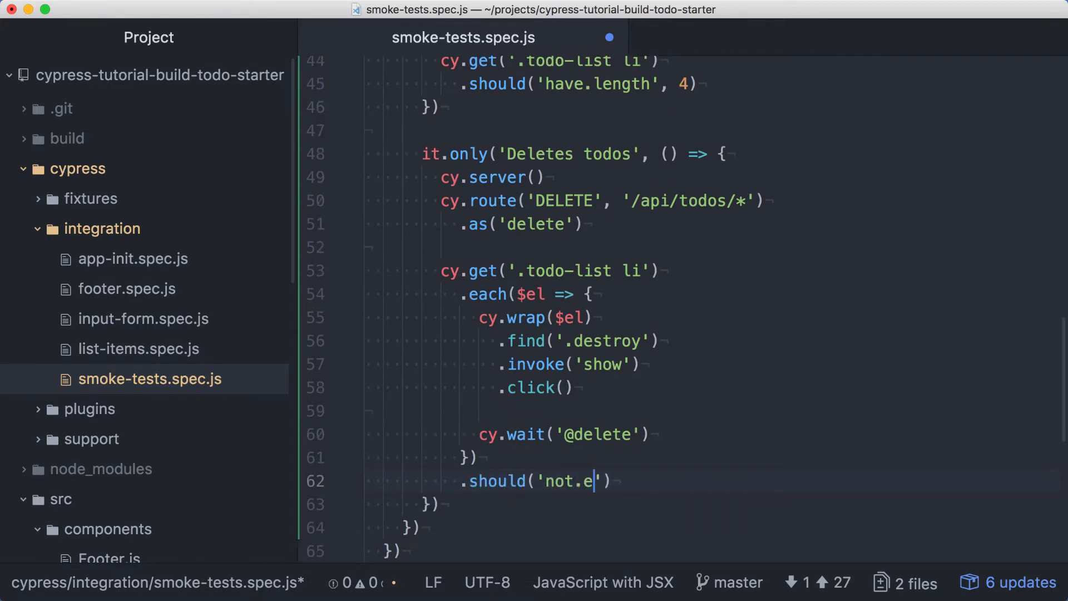
type("xist")
key("Escape")
key("Right")
key("Right")
key("super+s")
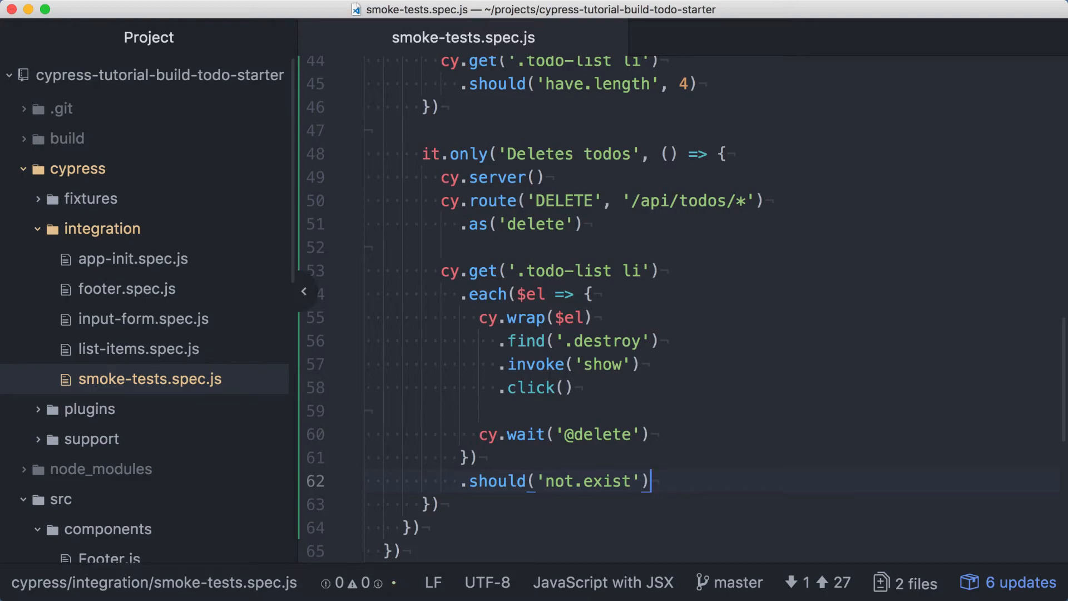
- Switch to the Cypress runner to watch the Deletes todos test pass
key("super+Tab")
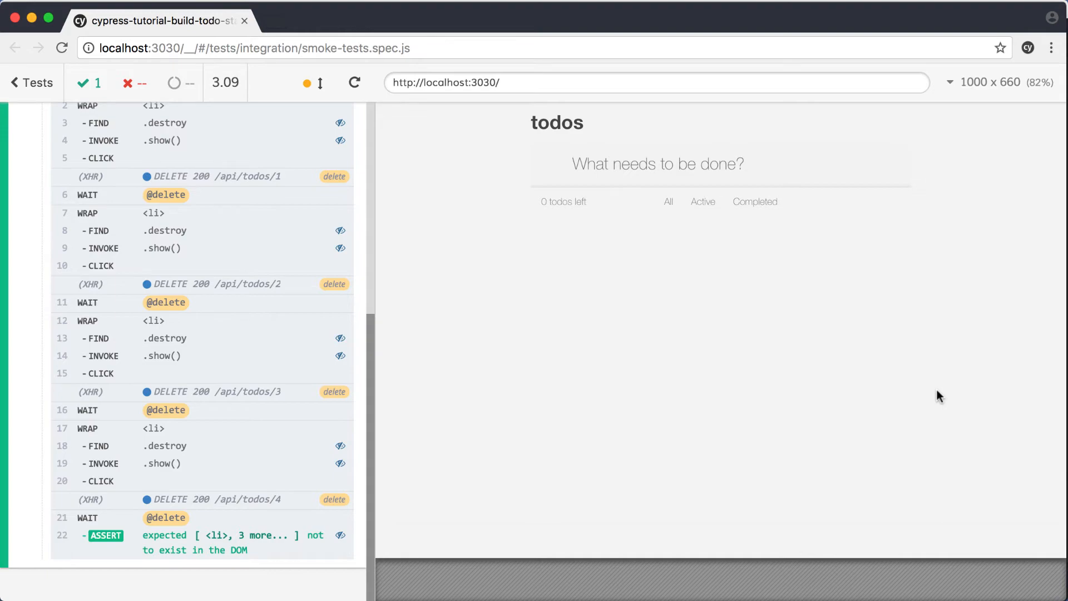
- Remove .only from Deletes todos and start a focused 'Toggles todos' test at the end of the file
key("super+Tab")
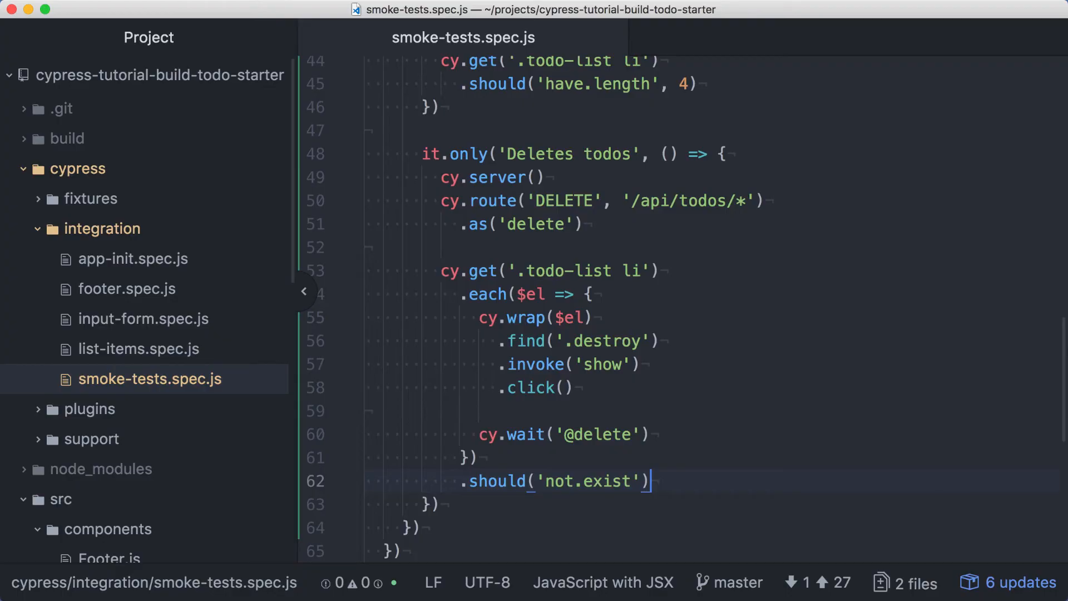
key("Up")
key("Up")
key("Up")
key("Home")
key("alt+shift+Right")
key("BackSpace")
key("Down")
key("Down")
key("Down")
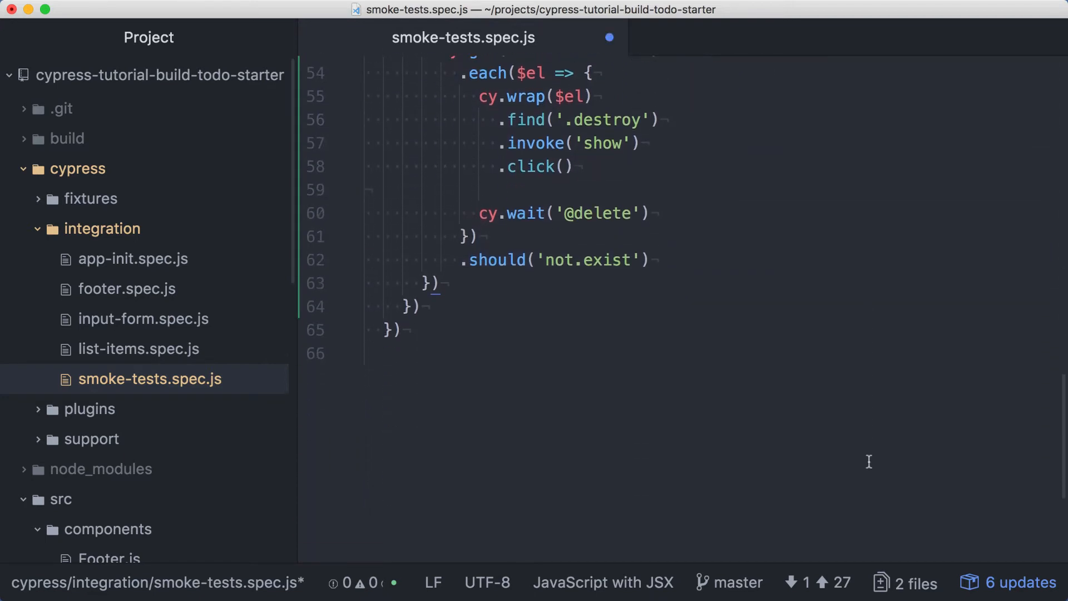
key("End")
key("Return")
key("Return")
type("it.onl")
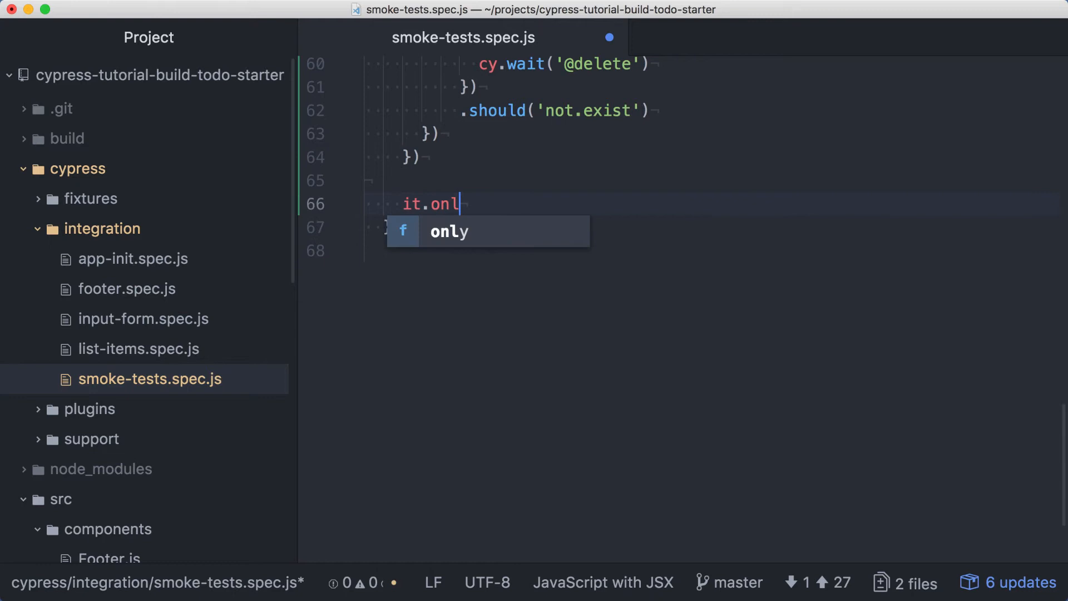
type("y('Toggles ")
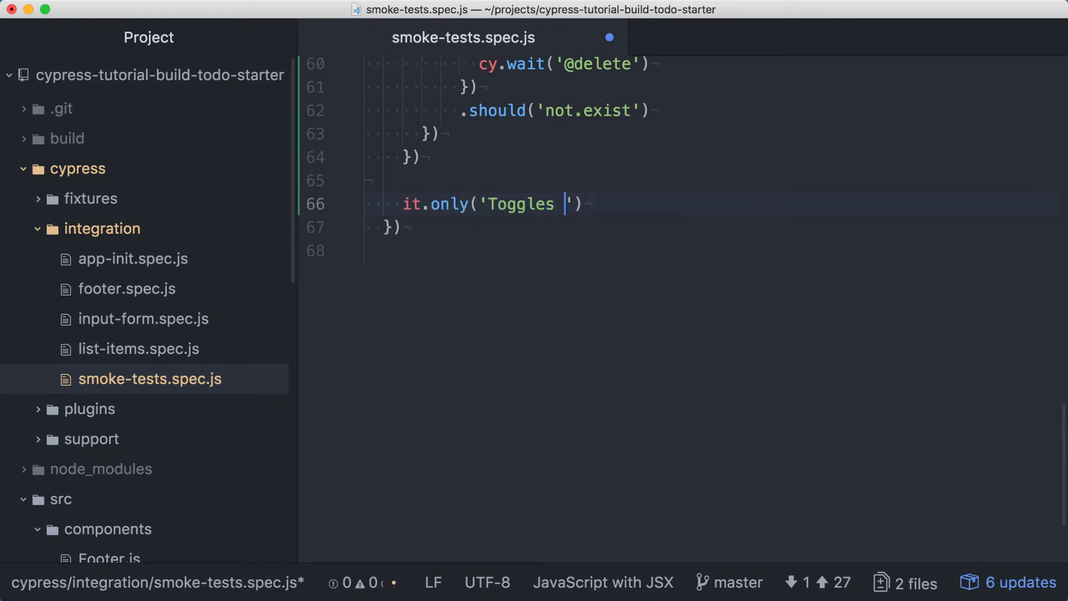
type("todos")
key("Escape")
type("', () ")
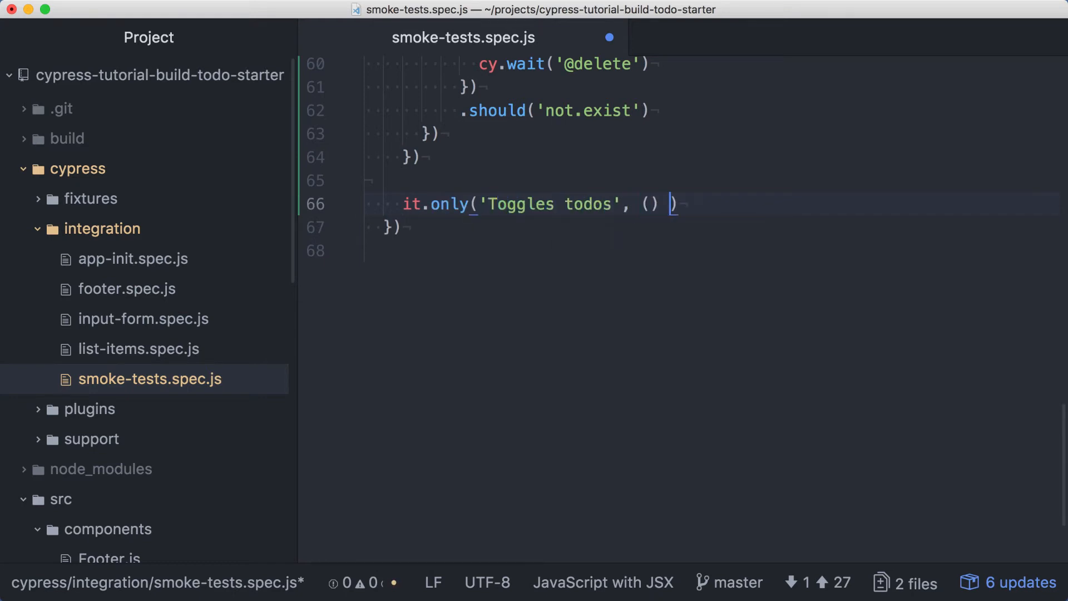
type("=> {")
key("Return")
type("cy.server(")
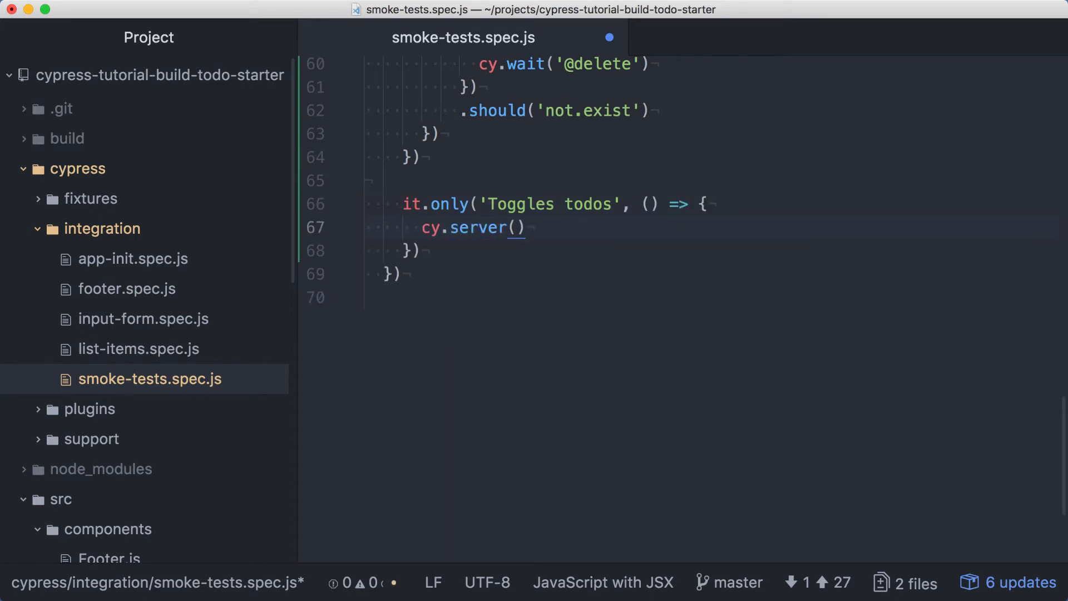
- Add cy.server() and a cy.route('PUT', '/api/todos/*') line inside the Toggles test
key("Return")
type("cy.route(")
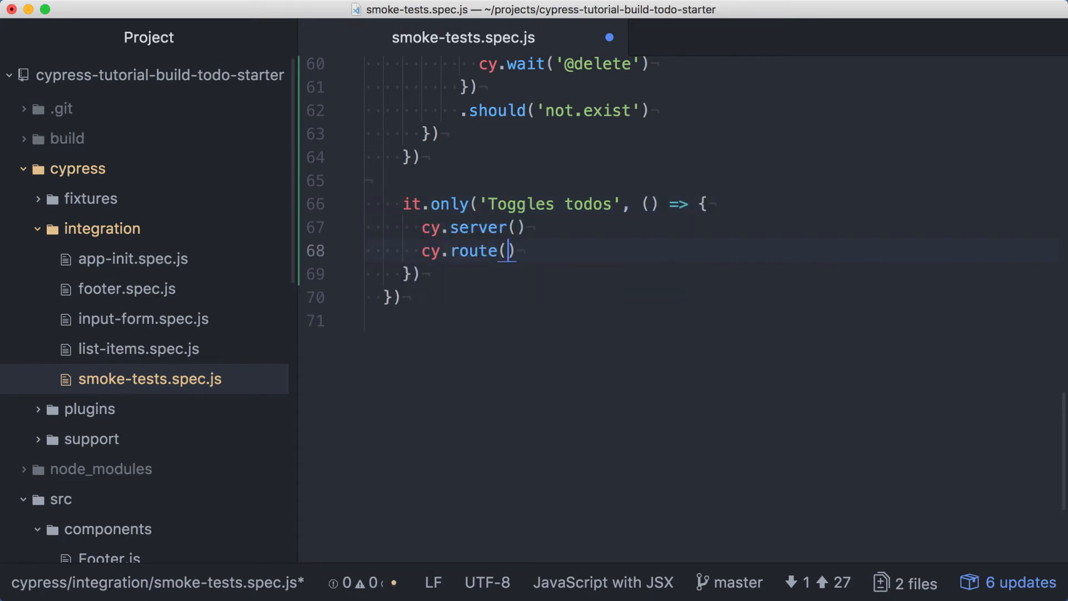
type("'PUT', ")
type("'/api/todos'")
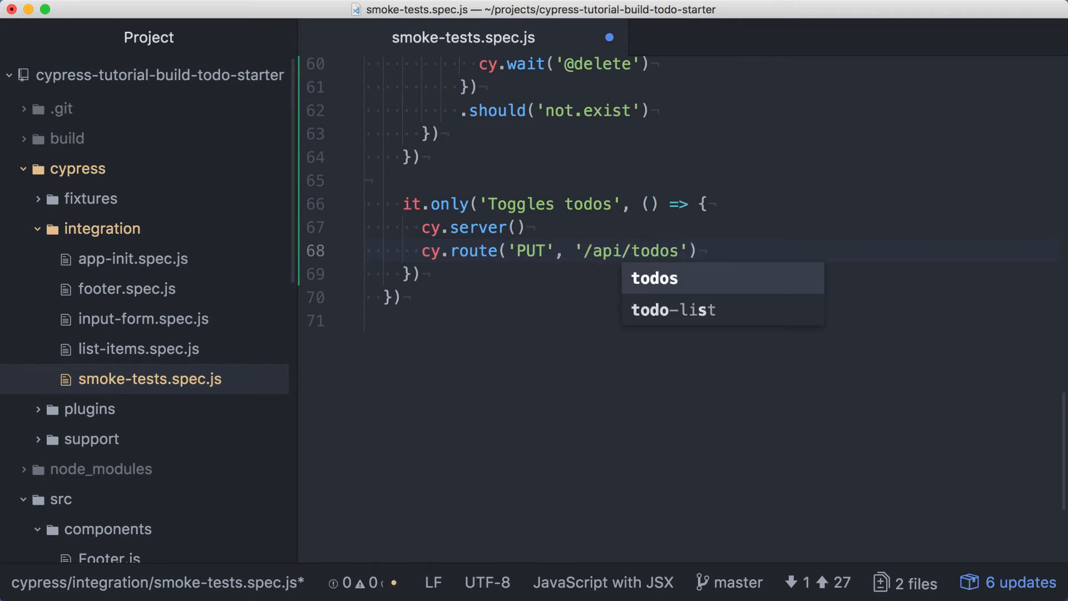
type("/*")
key("End")
key("Return")
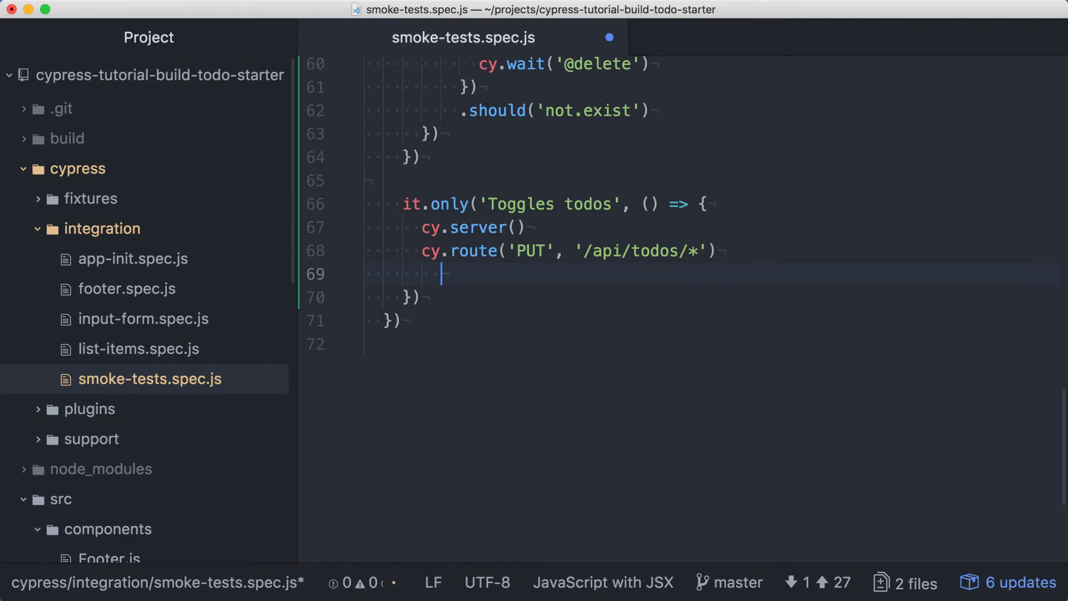
type(".as('update")
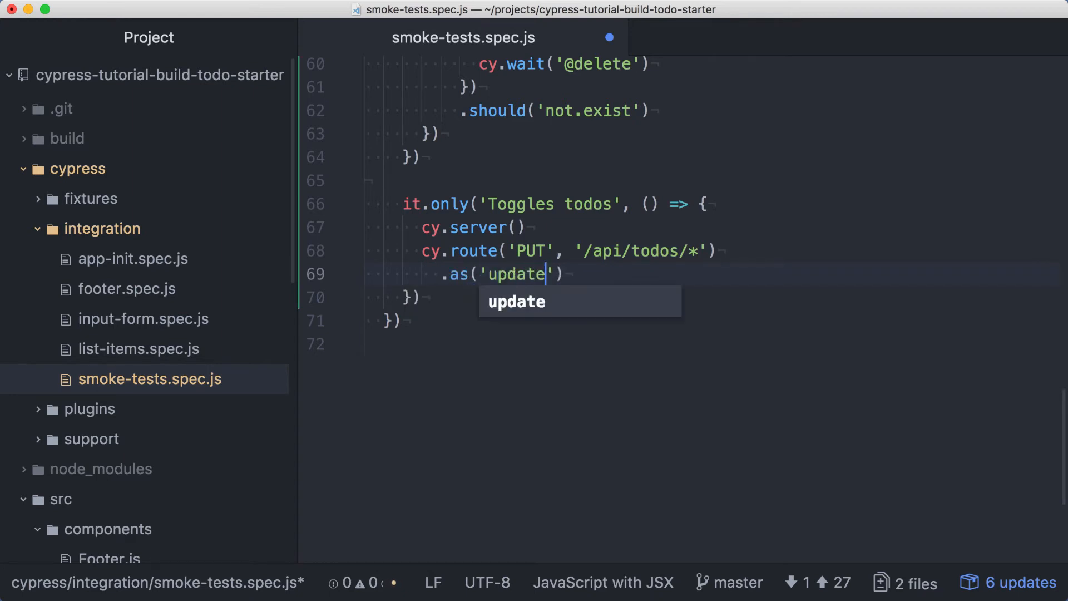
- Alias the PUT route as 'update' and get '.todo-list li' into an .each callback
key("End")
key("Return")
key("Return")
type("cy.get('")
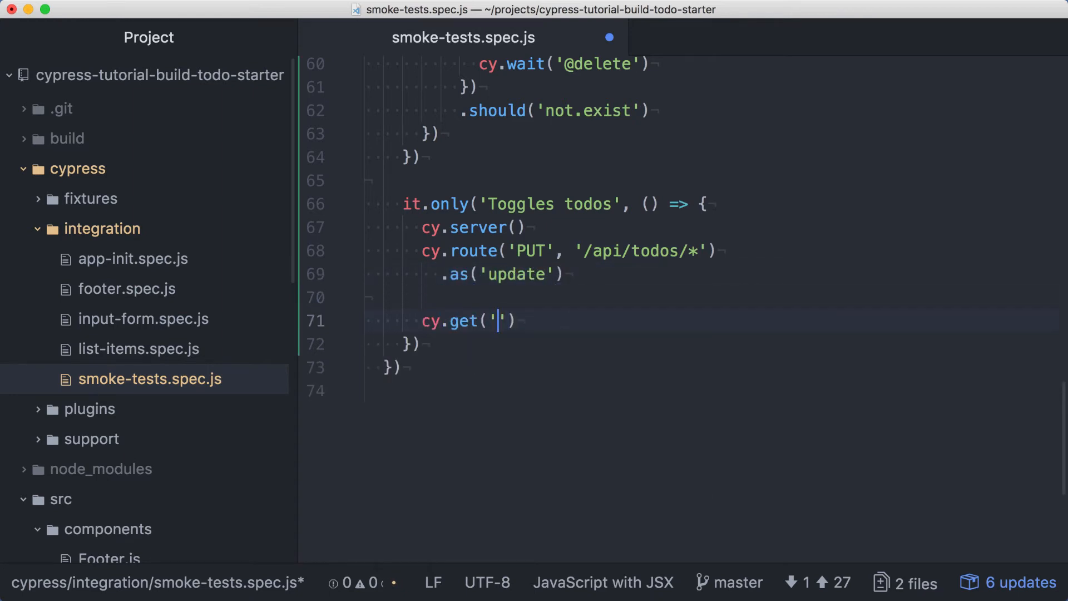
type(".todo-list li")
key("End")
key("Return")
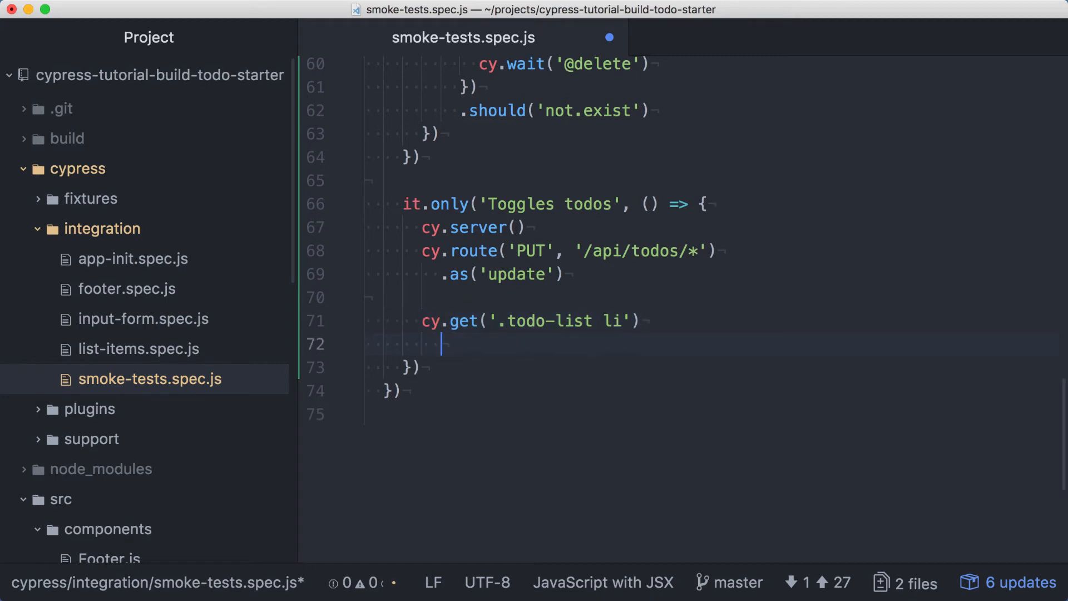
type(".each($el => {")
key("Return")
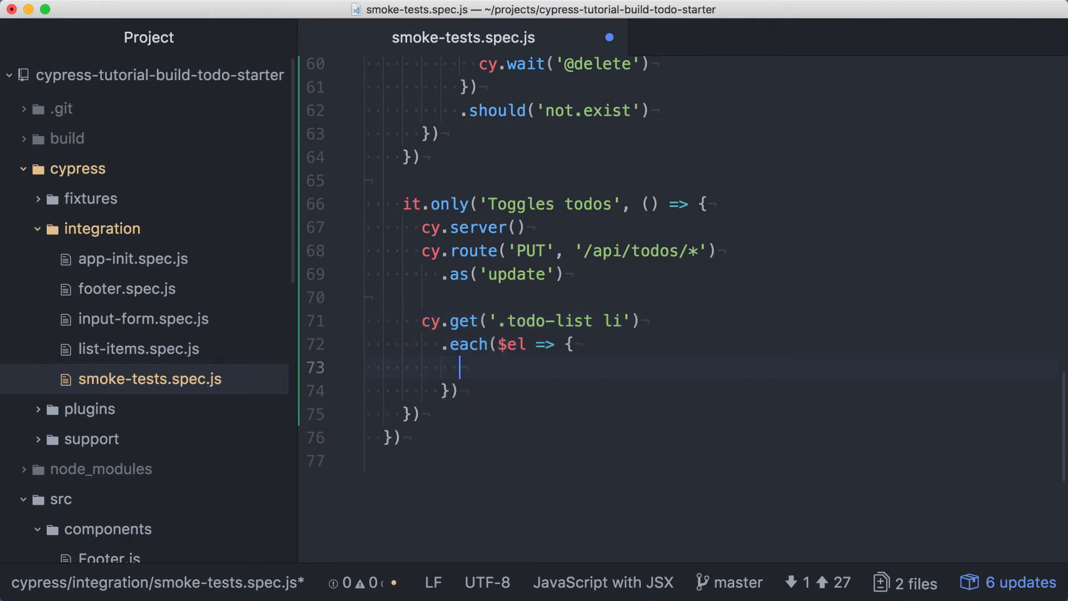
type("cy.wra")
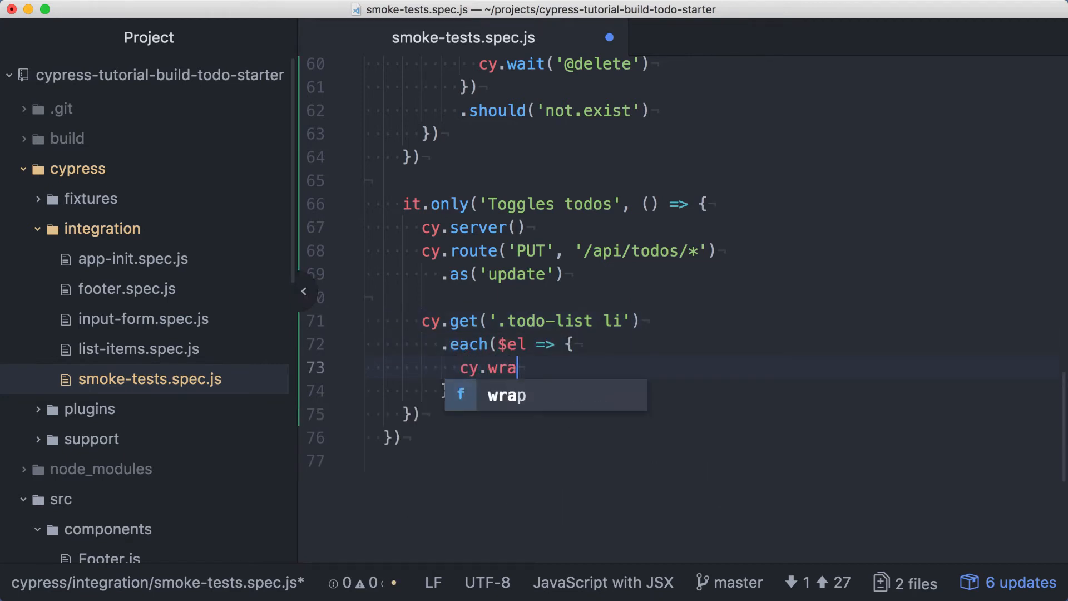
type("p($el")
key("End")
key("Return")
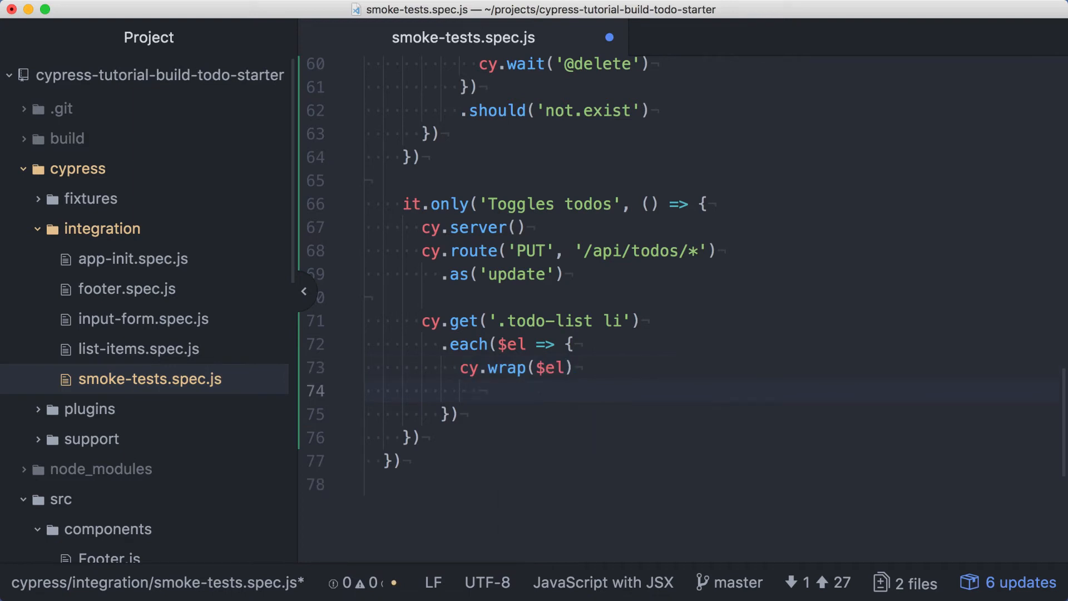
type(".find('.t")
type("oggle')")
key("Return")
type(".click")
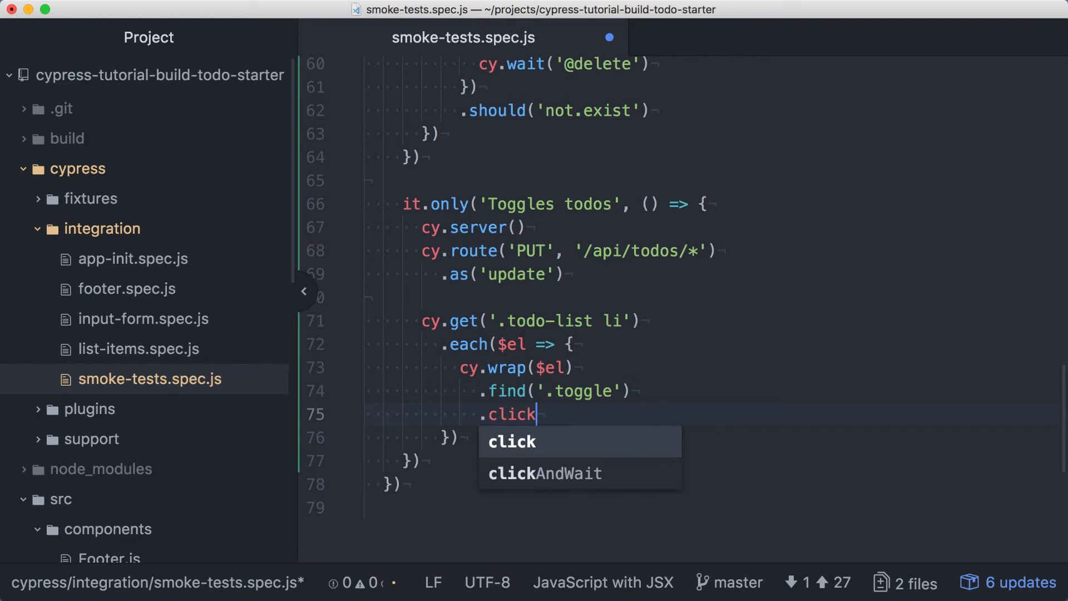
type("()")
key("Return")
key("Return")
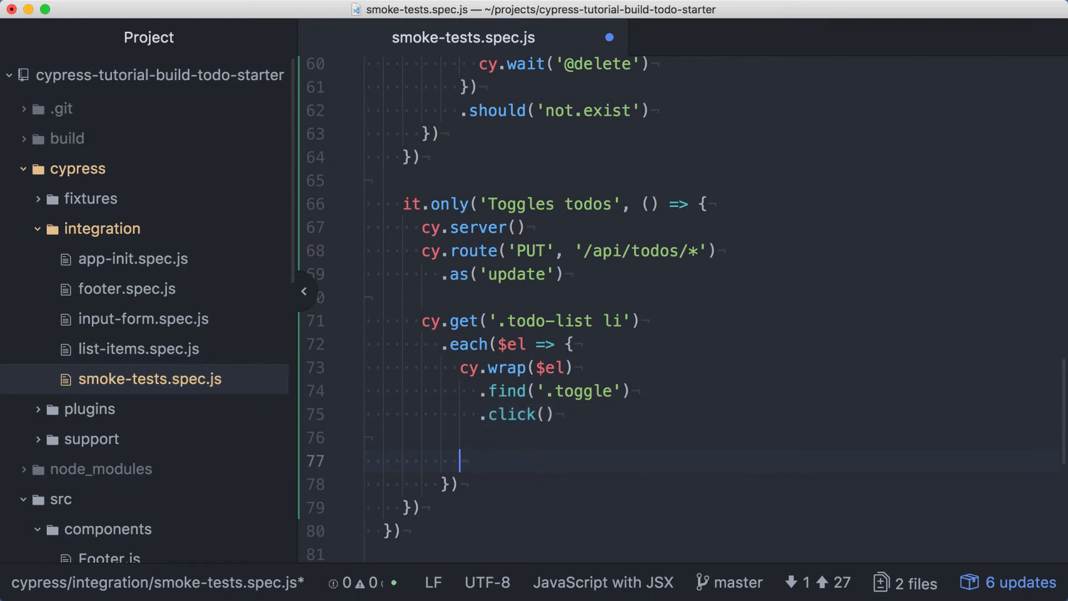
type("cy.wait('@up")
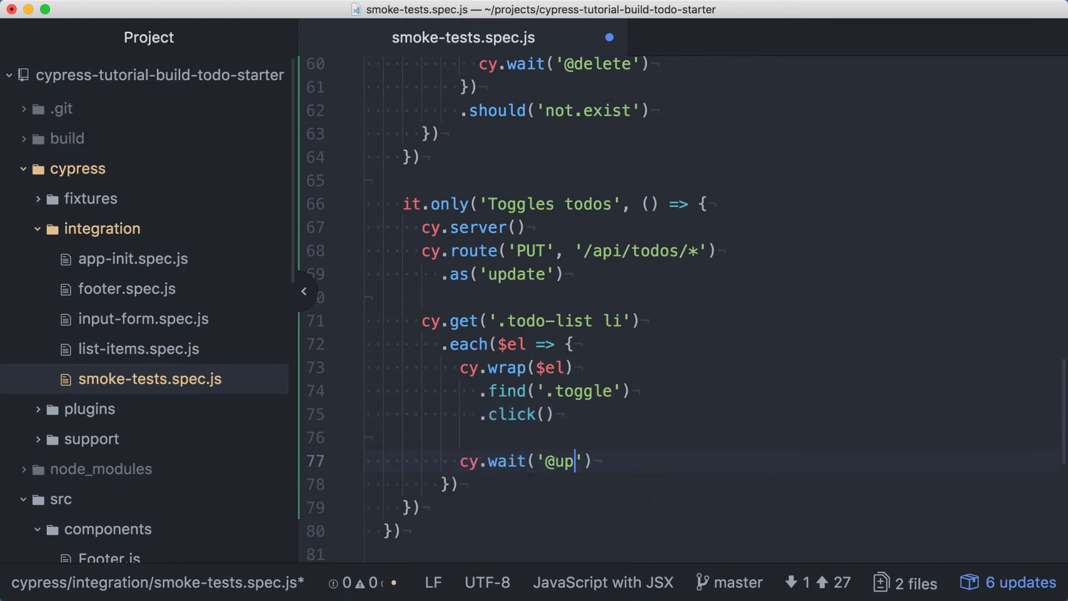
type("date')")
- Alias each wrapped $el as 'item' below cy.wrap($el)
left_click(585, 368)
key("Return")
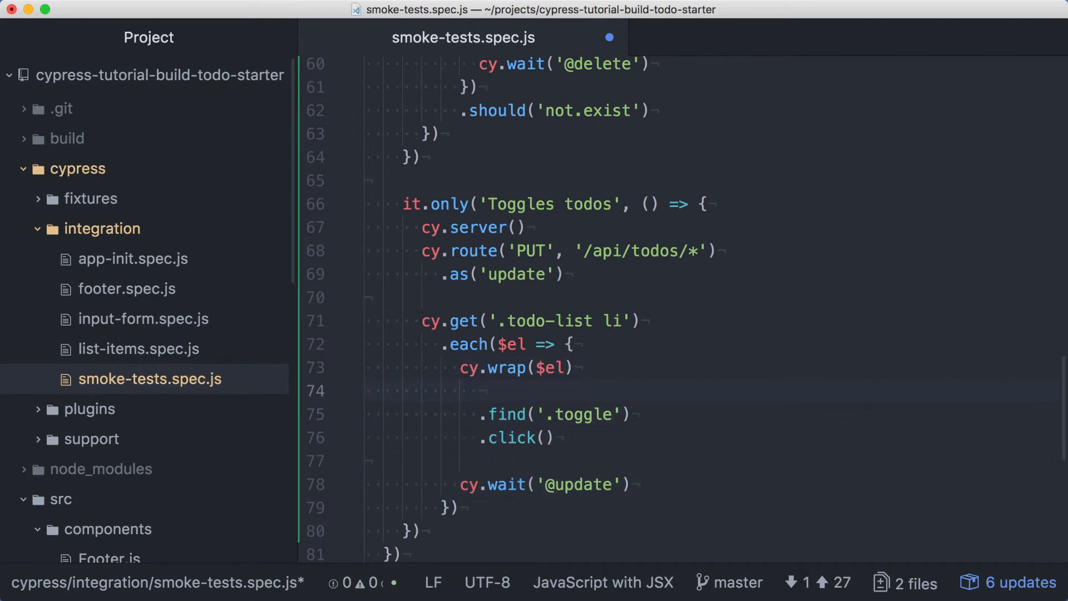
type(".as('item")
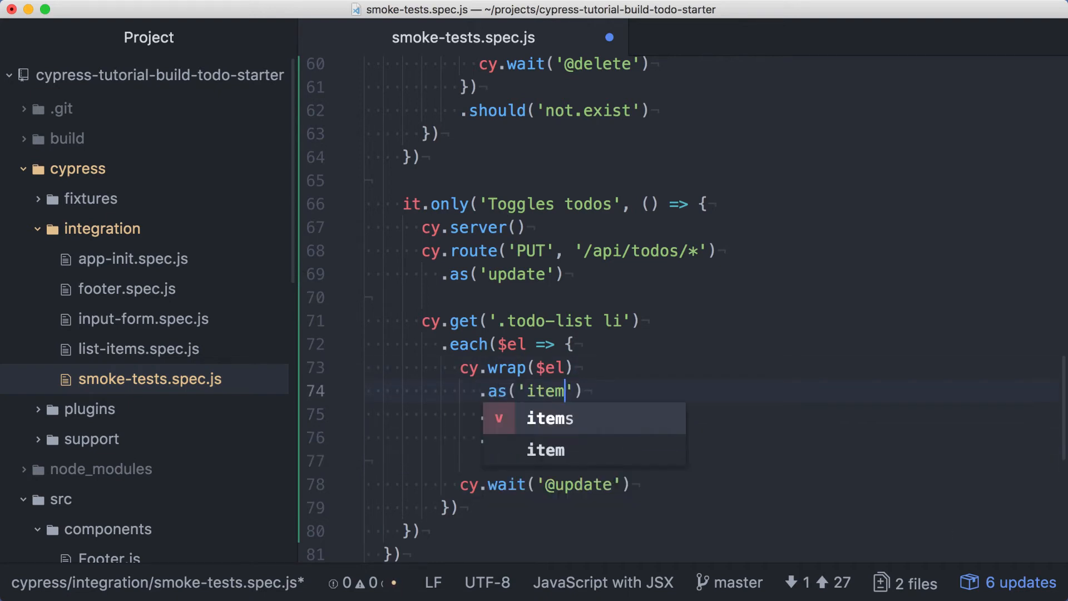
key("Escape")
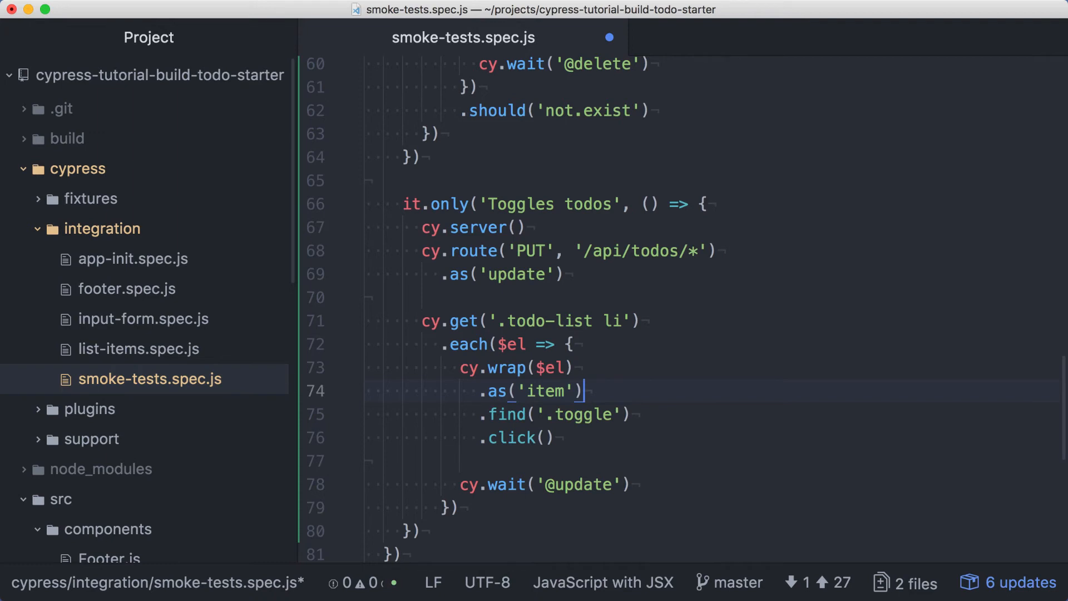
left_click(634, 484)
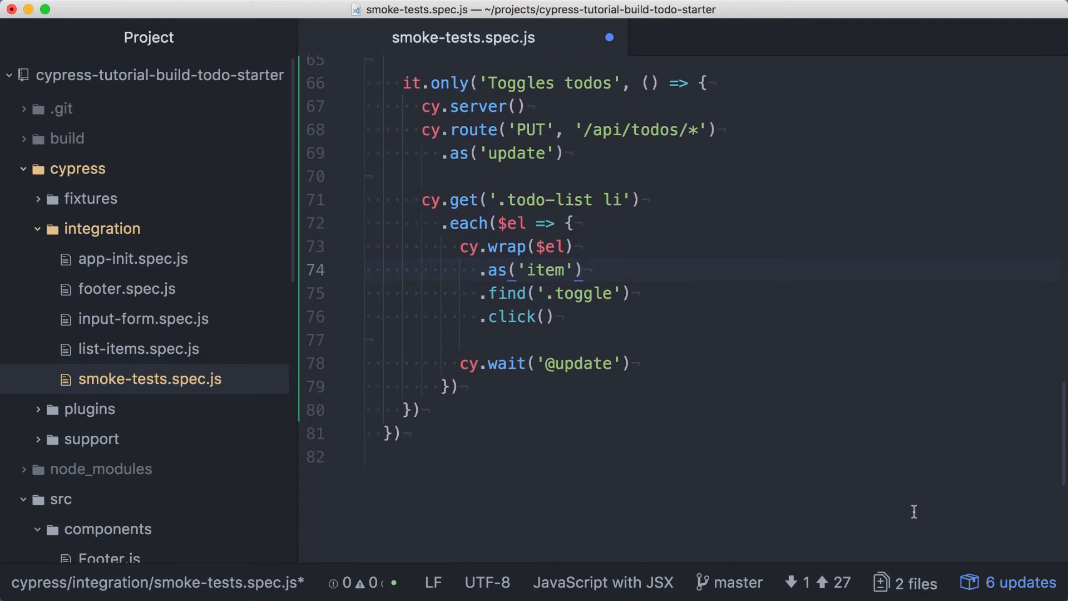
key("Return")
key("Return")
type("cy.get('")
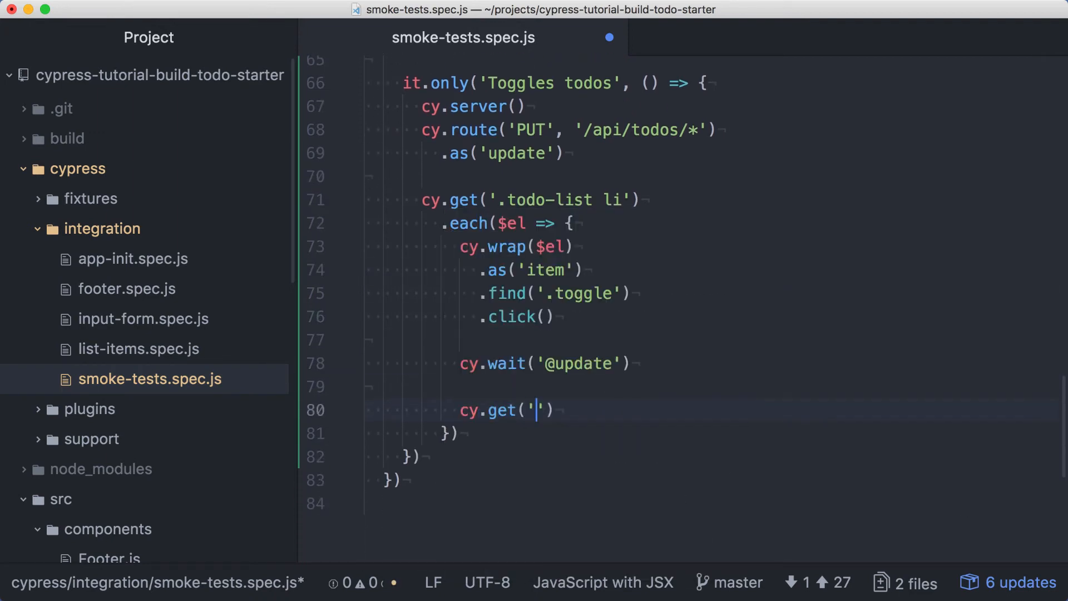
type("@item")
key("End")
key("Return")
type(".should")
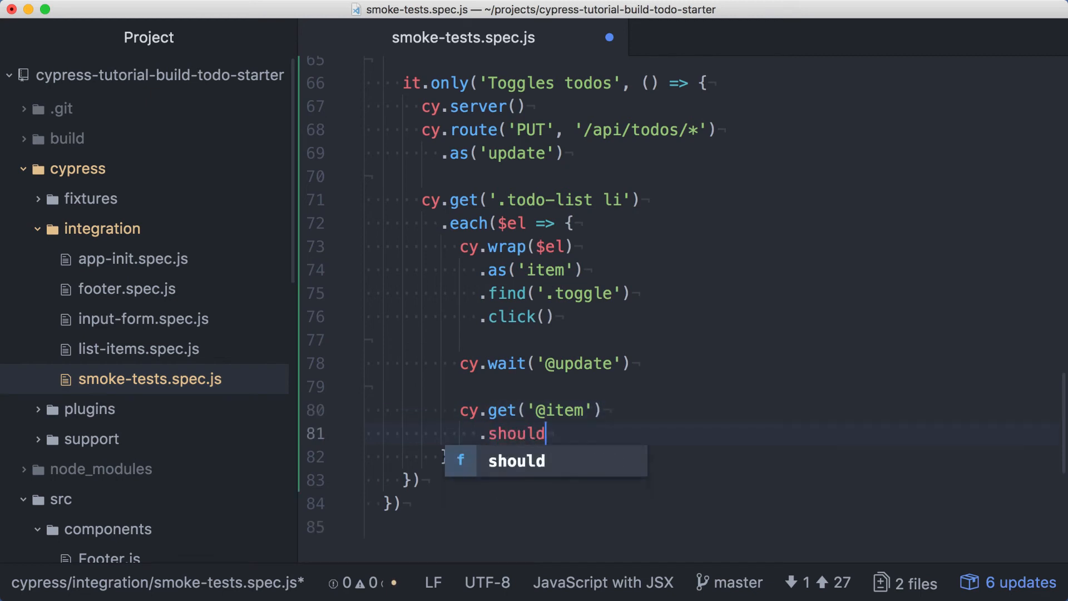
type("('have.class', 'comp")
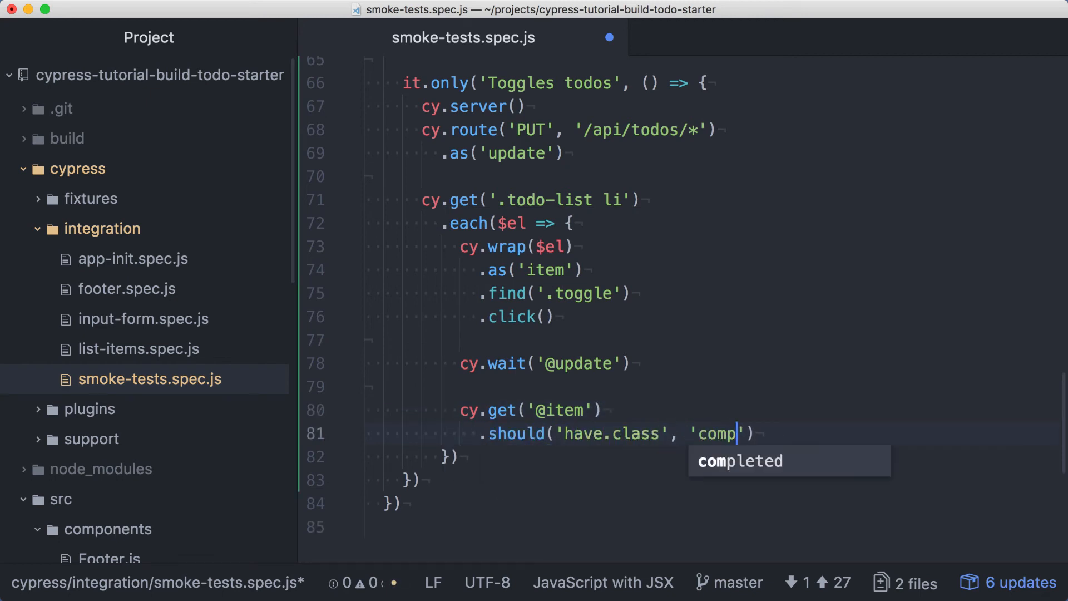
type("leted")
key("End")
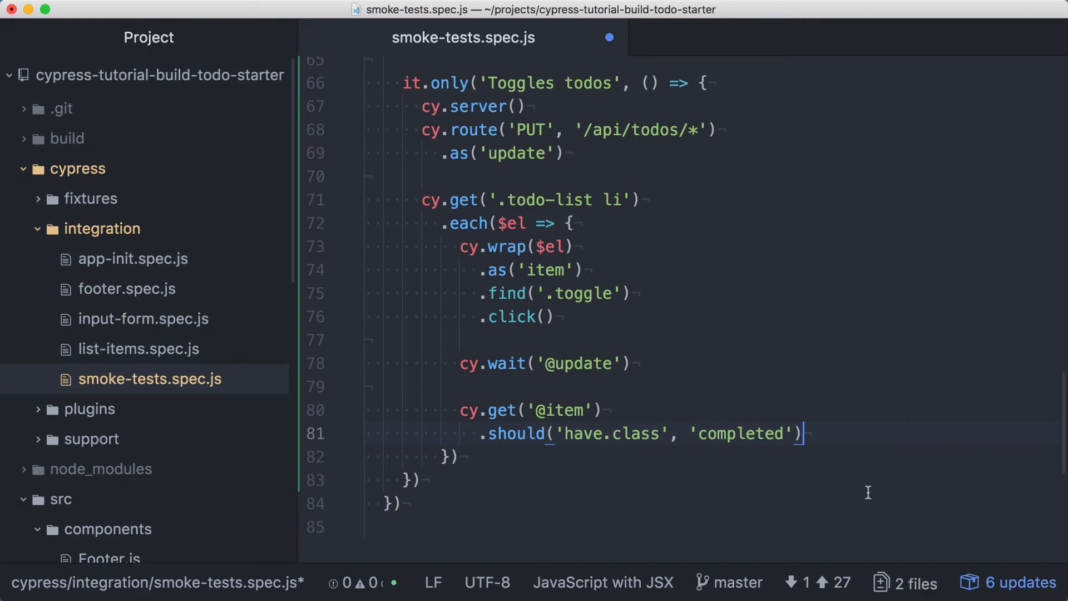
key("ctrl+s")
key("super+Tab")
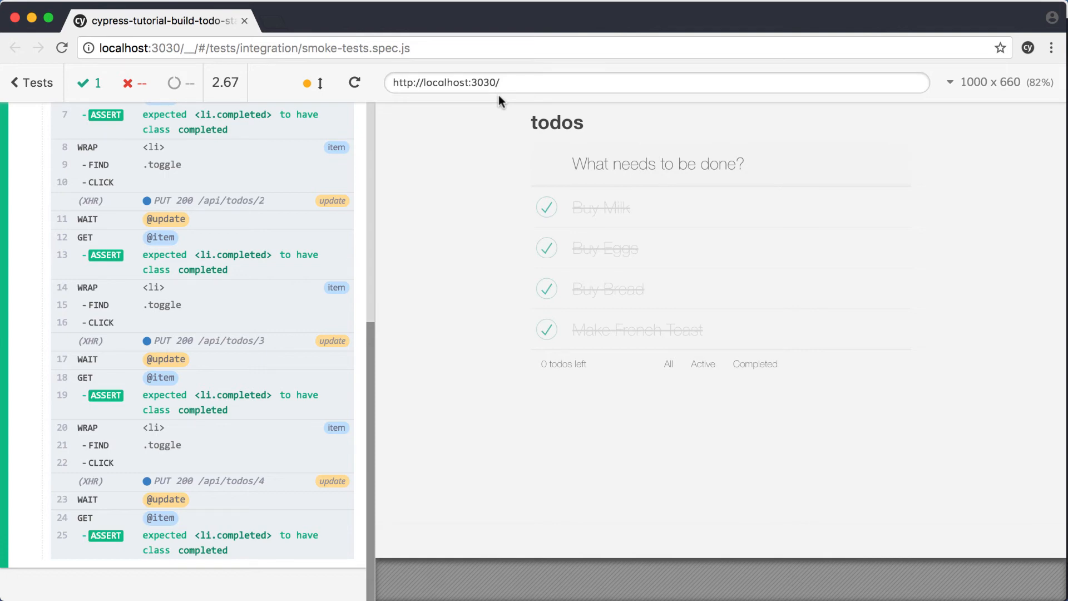
- Return from the Cypress runner to the spec in Atom after Toggles todos passes
key("super+Tab")
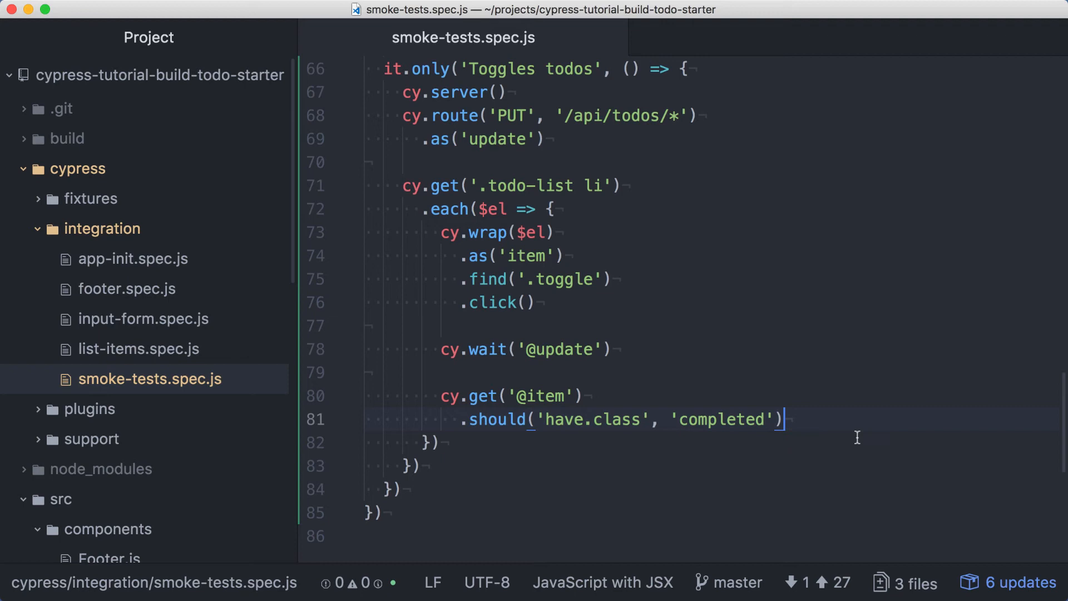
- Define a clickAndWait = ($el) => {...} helper at the top of the test body
key("Up")
key("Up")
key("Up")
key("End")
key("Return")
type("const clic")
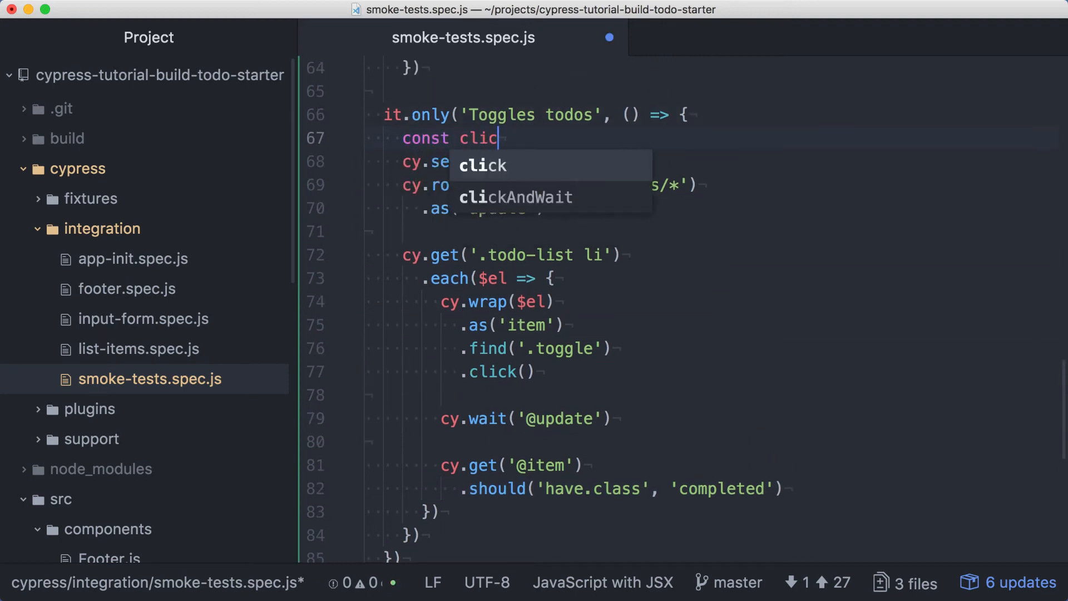
type("kAndWait = (")
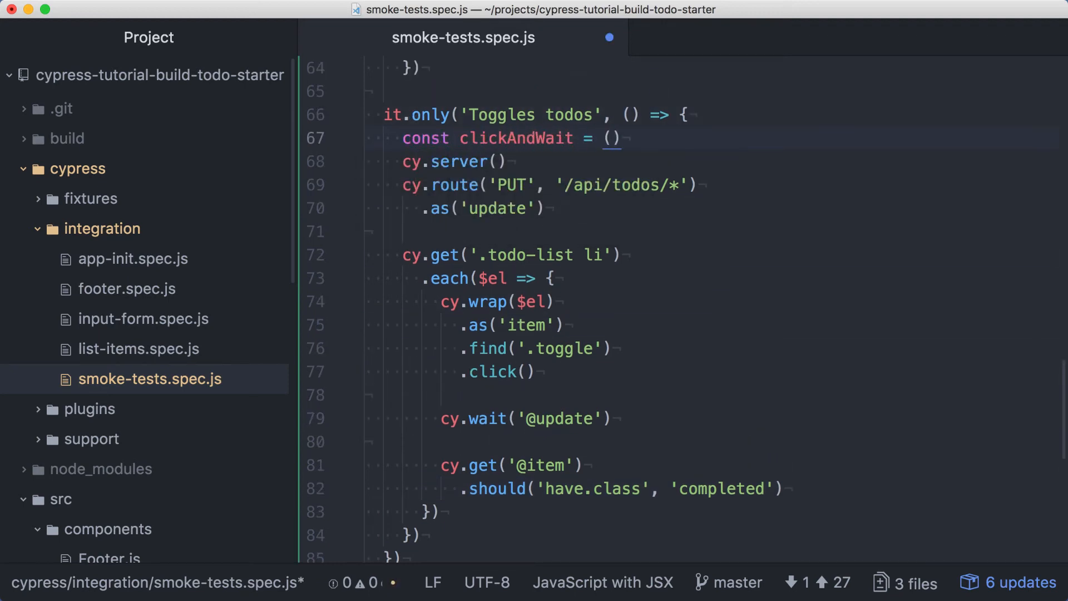
type("$el")
key("Right")
type("=>")
type(" {")
key("Return")
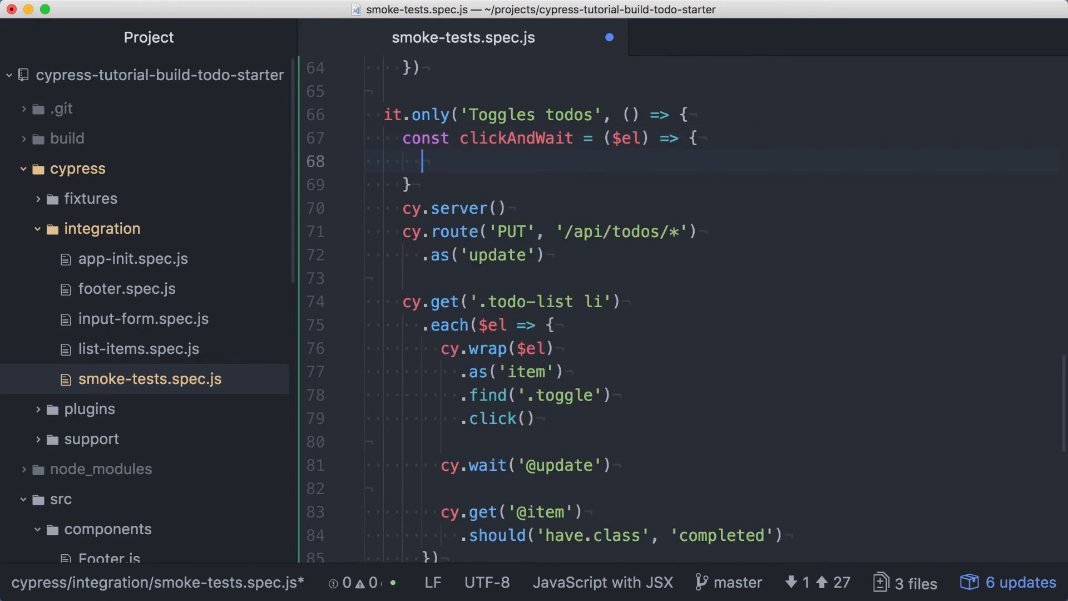
scroll(668, 334, "down", 1)
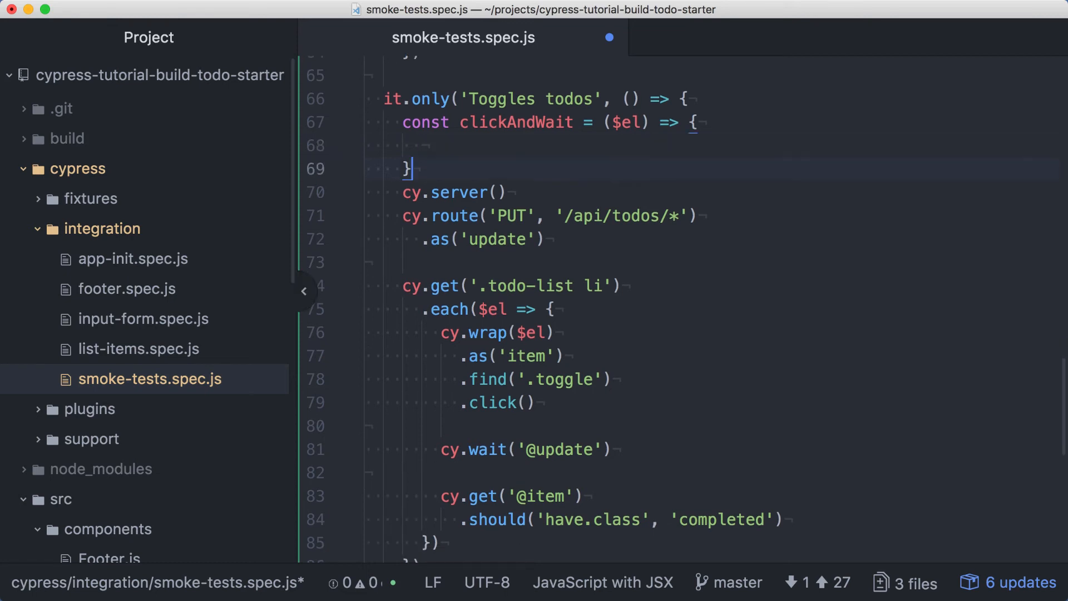
- Move the wrap, toggle-click and wait lines into the helper and call clickAndWait($el) in the loop
key("Down")
key("Down")
key("Down")
key("shift+Down")
key("shift+Down")
key("shift+Down")
key("shift+Down")
key("super+x")
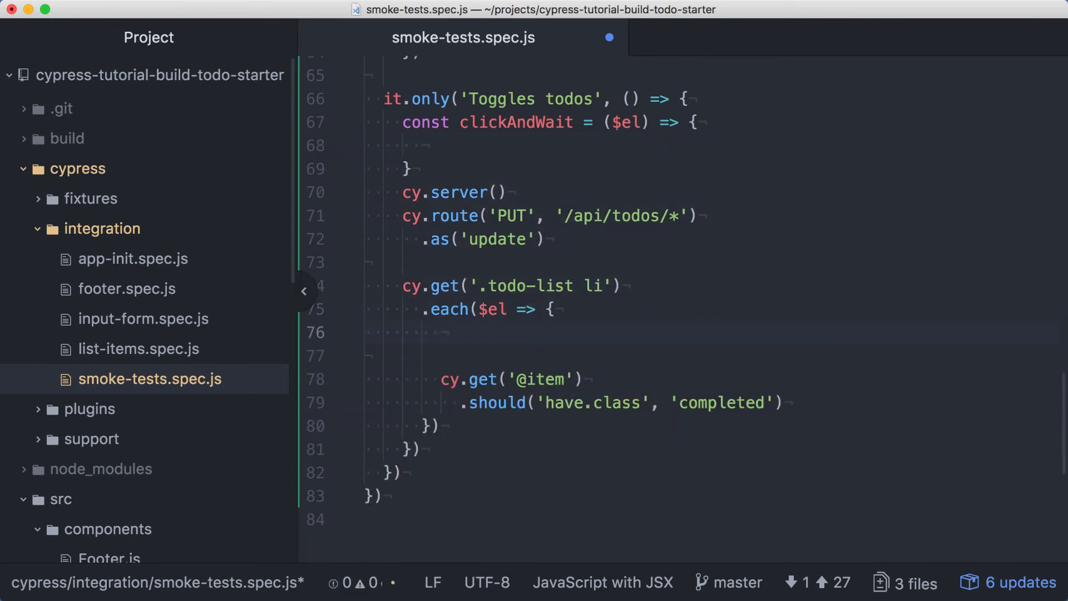
key("Up")
key("Up")
key("Up")
key("super+v")
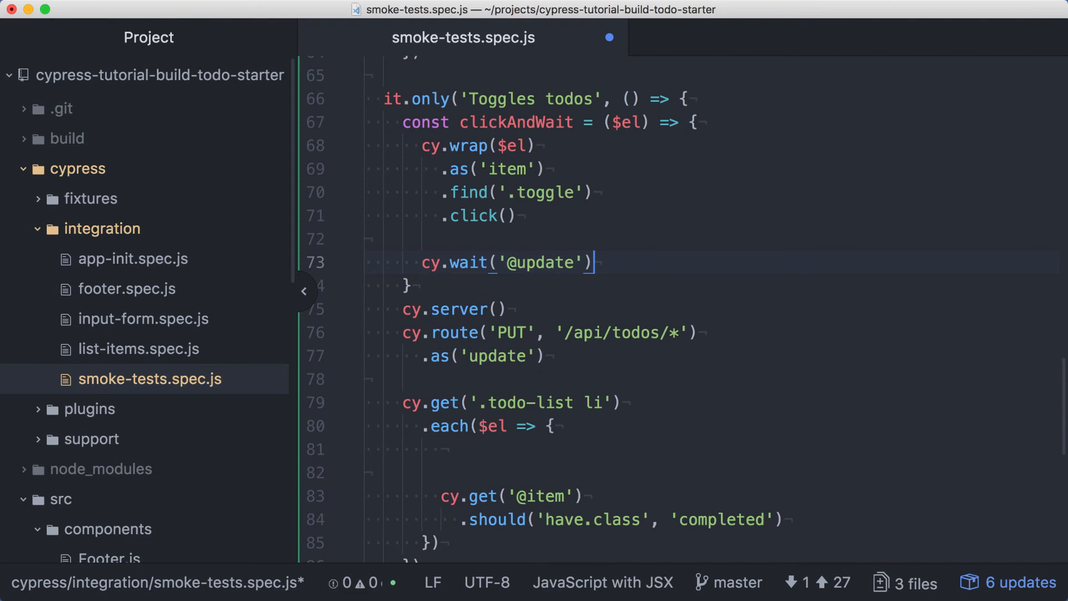
key("Down")
key("Down")
key("Down")
type("click")
key("Tab")
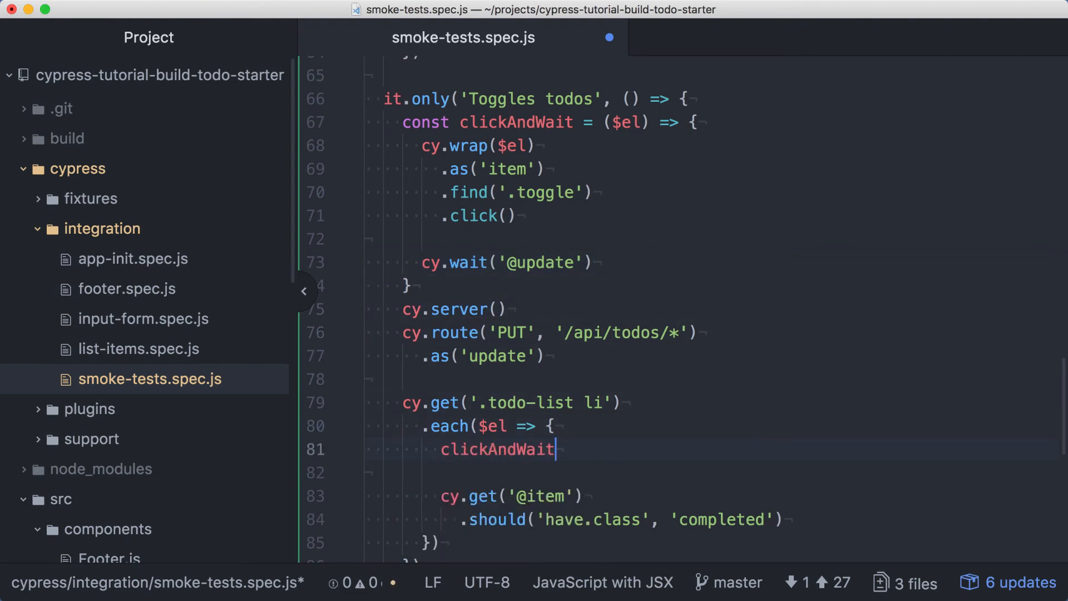
type("($el)")
key("Down")
key("super+shift+k")
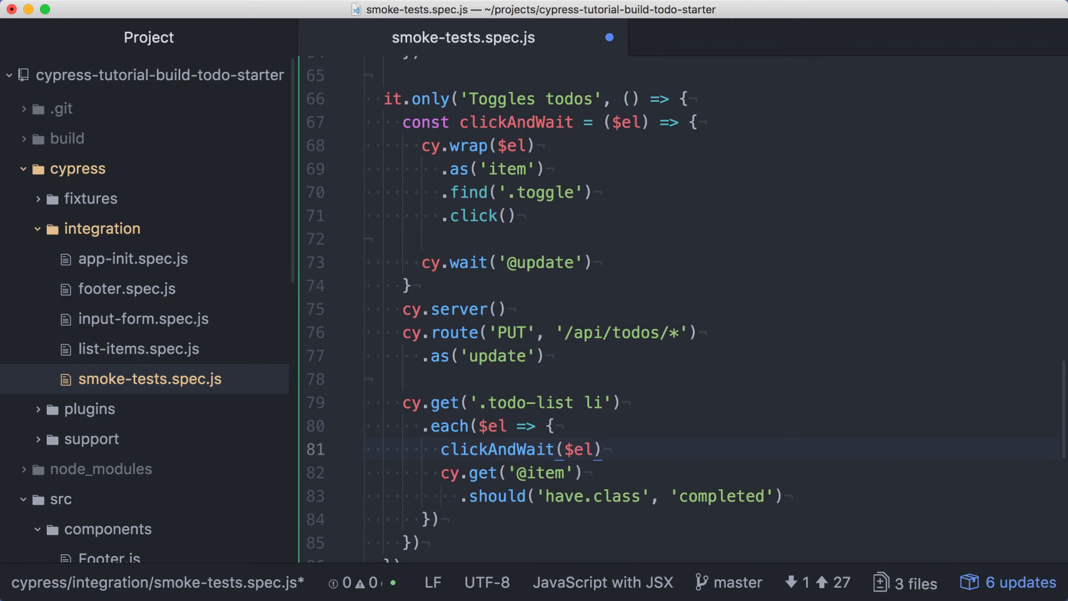
- Save the spec and check the Cypress runner still shows the test passing
key("super+s")
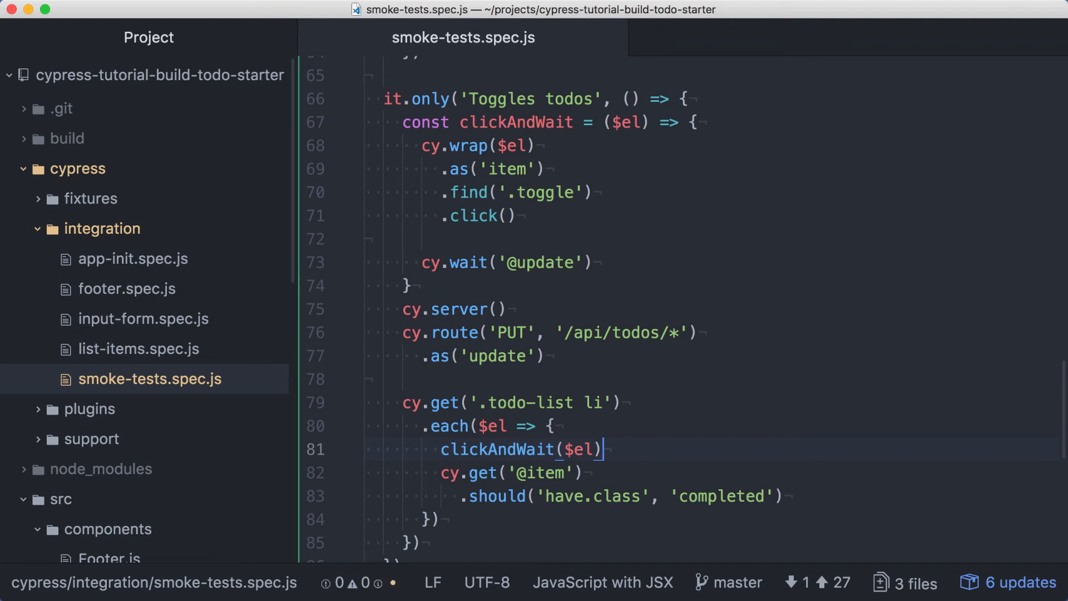
key("super+Tab")
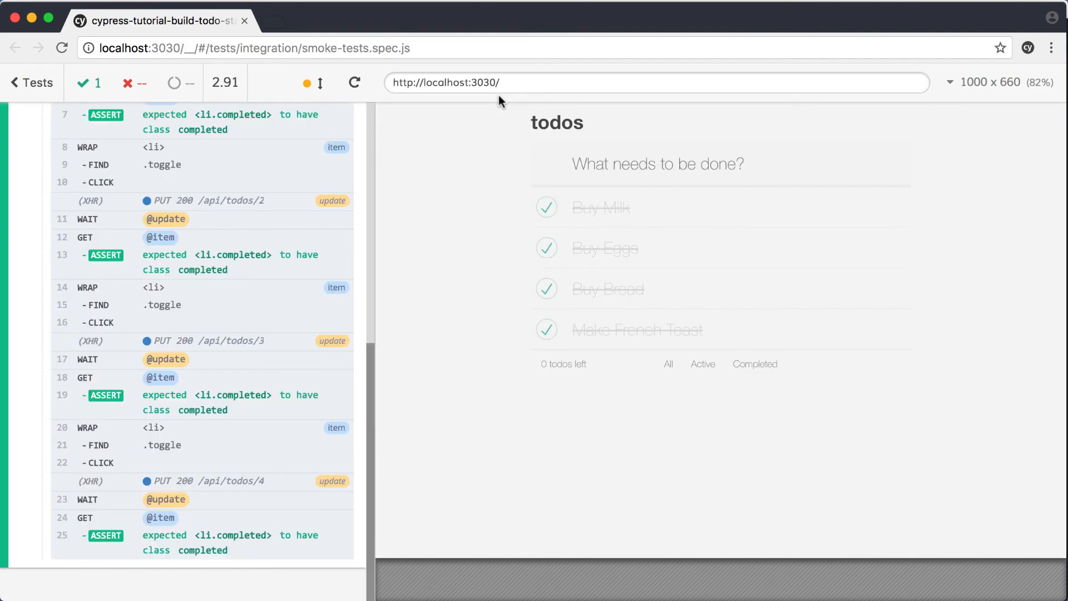
- Add a second .each loop after the first that calls clickAndWait($el) for each todo
key("super+Tab")
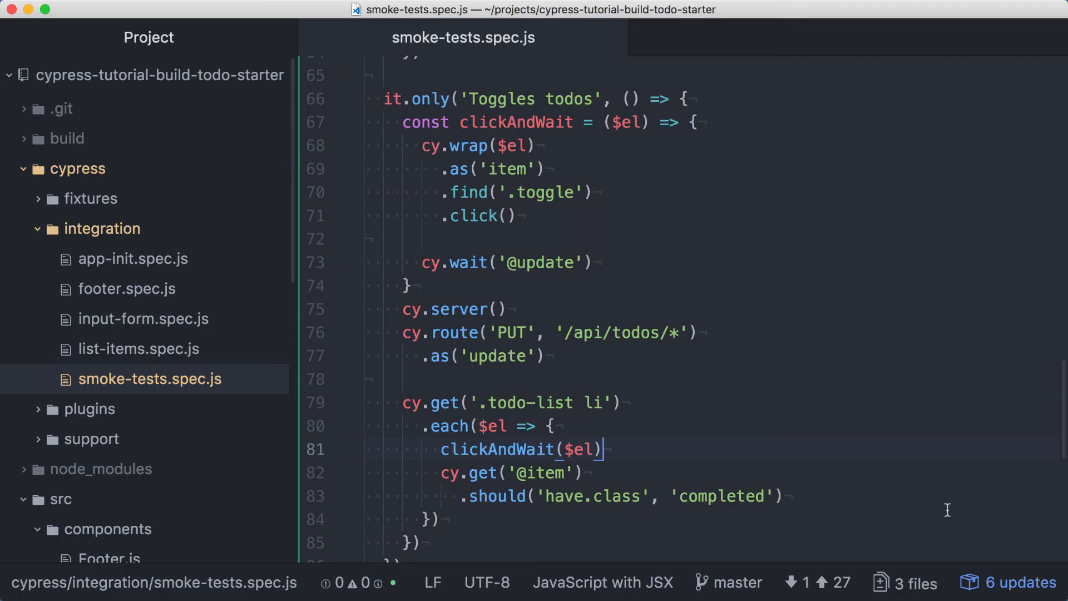
scroll(941, 491, "down", 5)
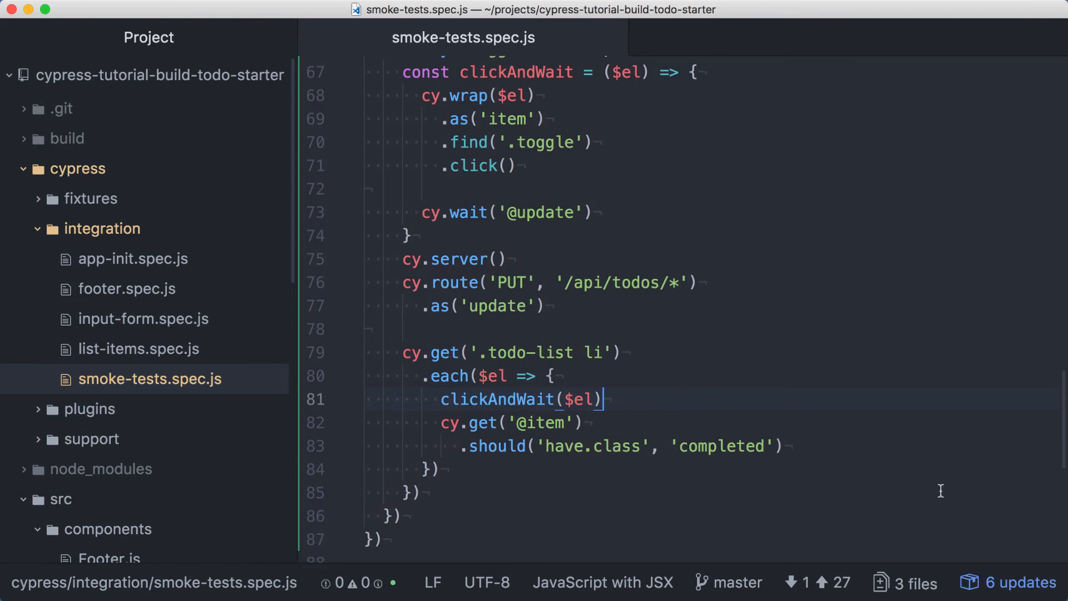
key("Down")
key("Down")
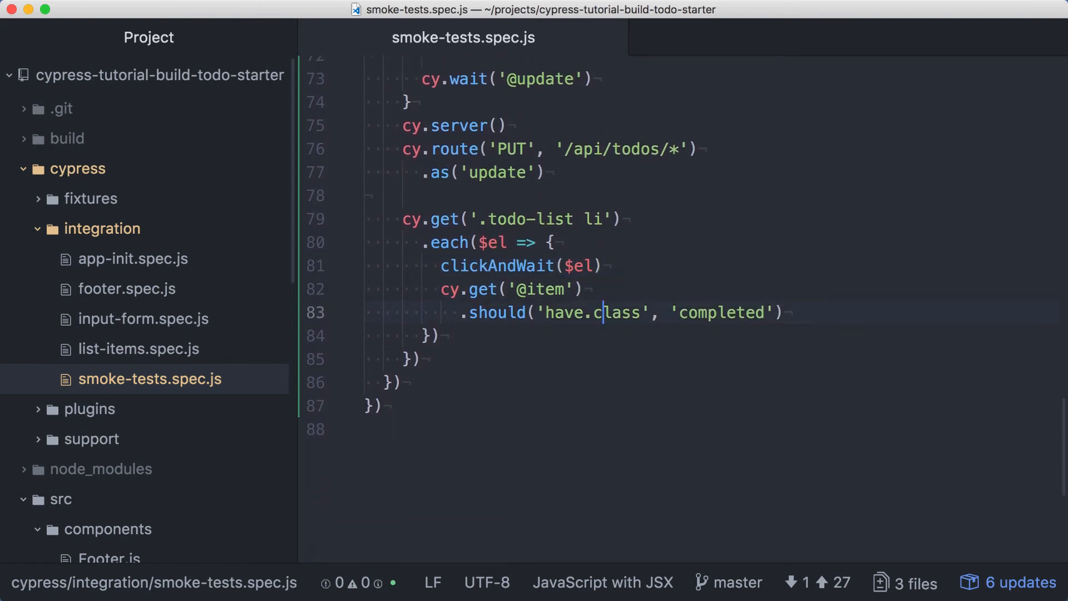
key("Down")
key("End")
key("Return")
type(".each")
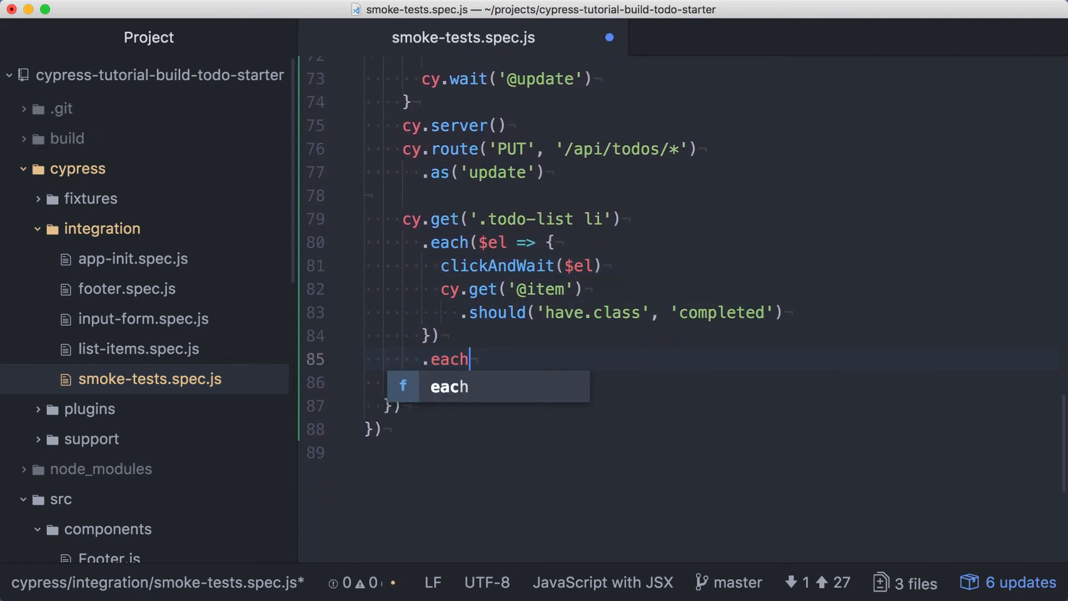
type("($el => ")
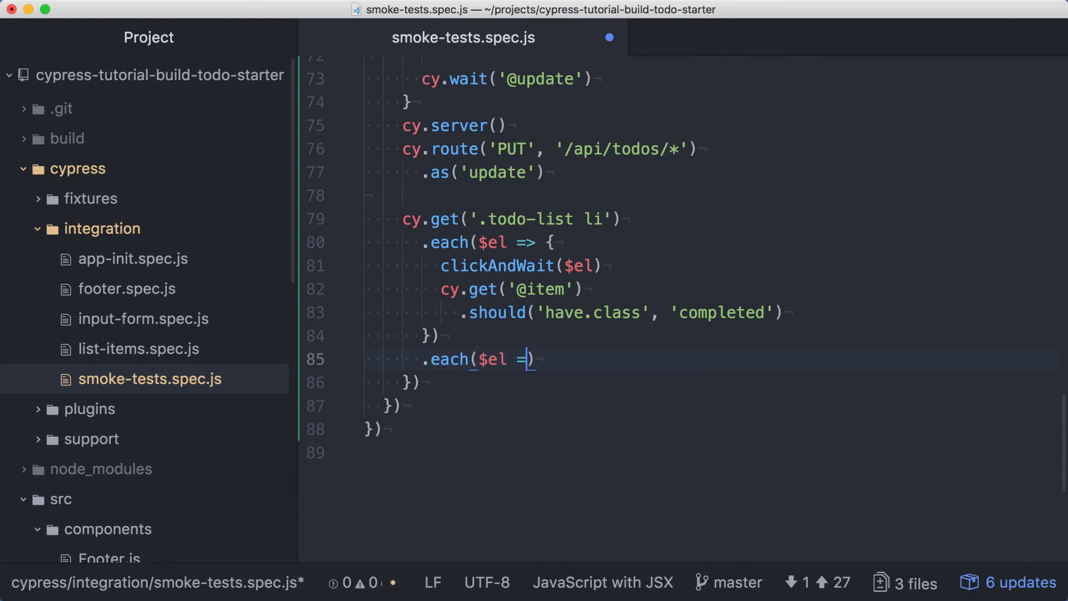
type("{")
key("Return")
type("click")
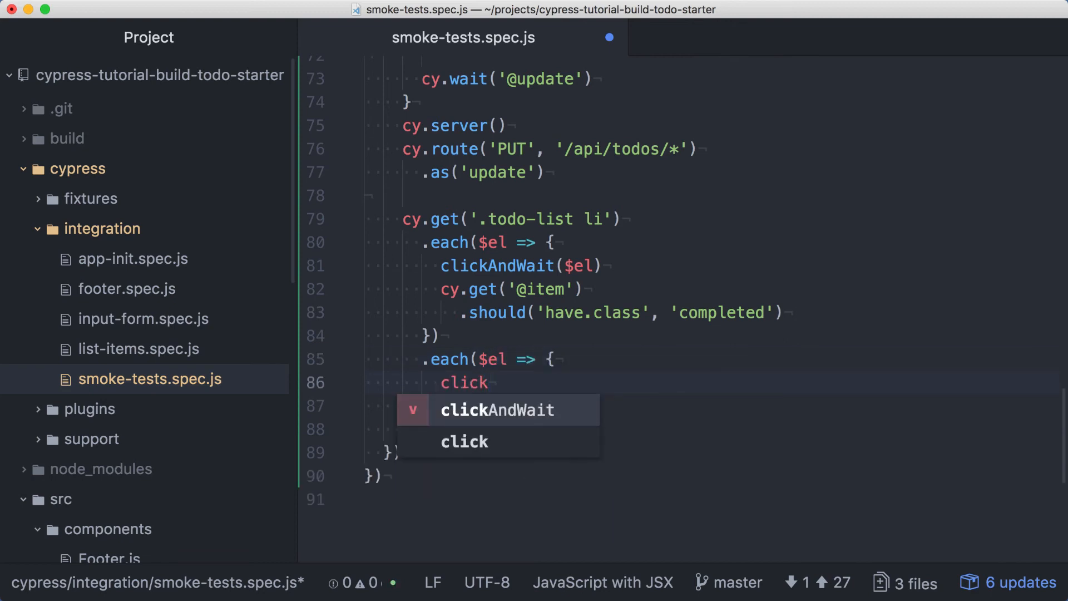
key("Tab")
type("($el")
key("End")
key("Return")
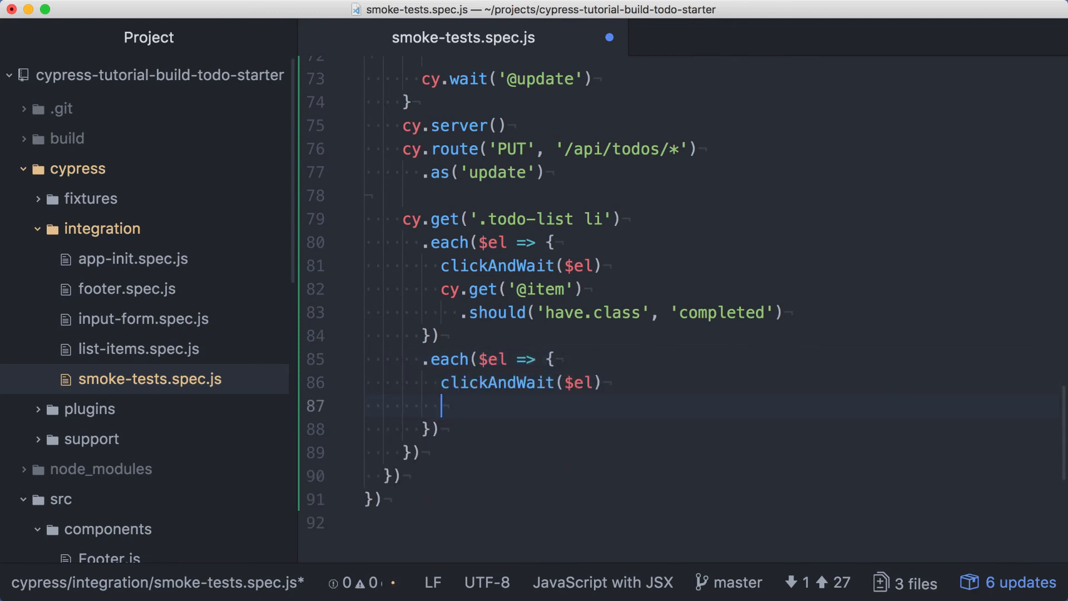
type("cy.get('@item")
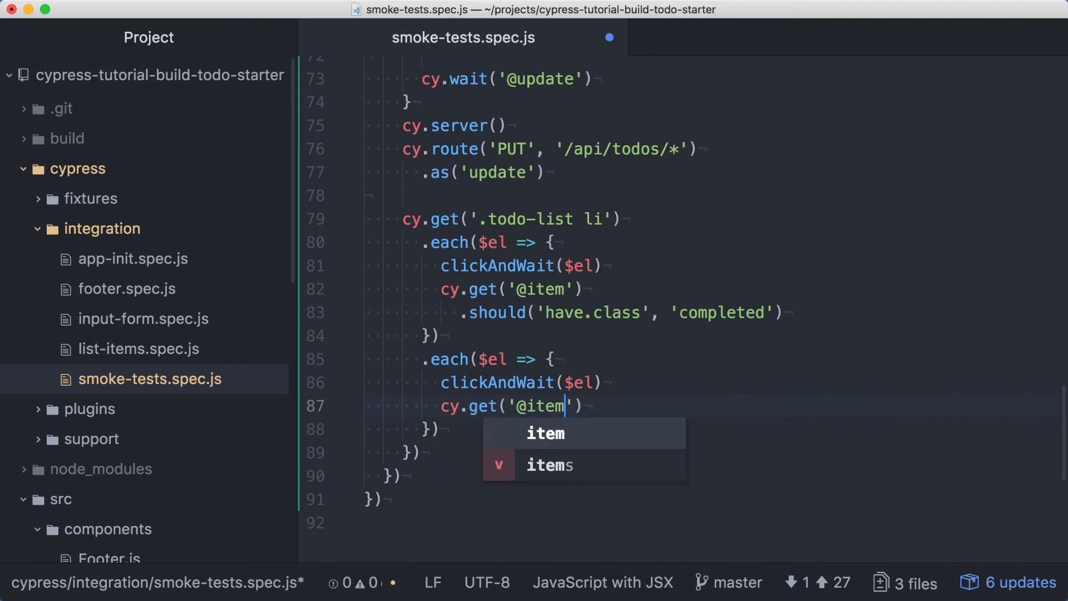
key("End")
key("Return")
type(".should('")
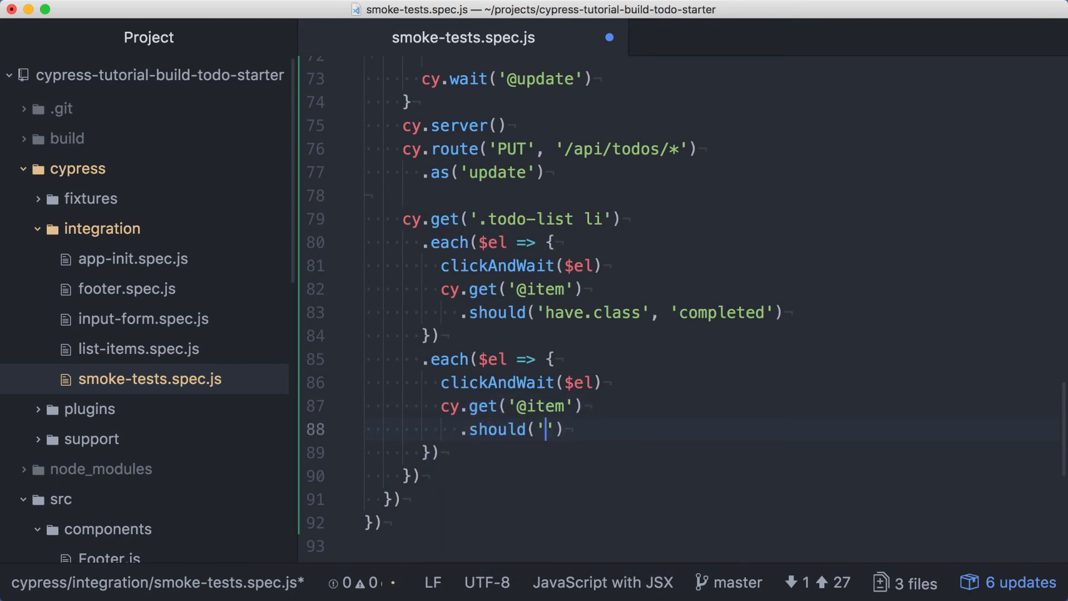
type("not.have.class")
key("Right")
type(", 'compl")
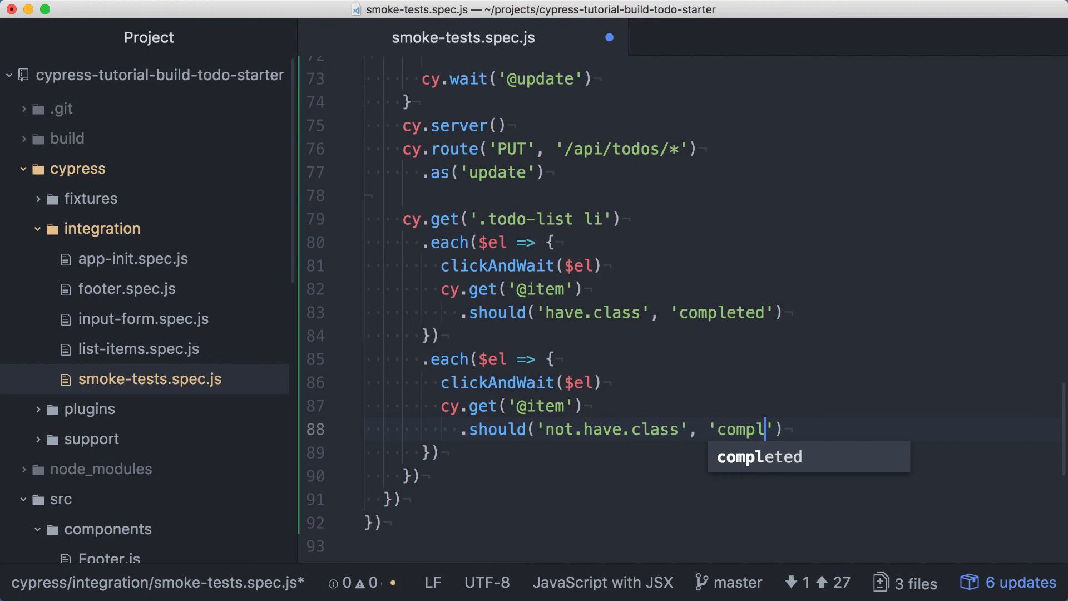
type("eted")
key("End")
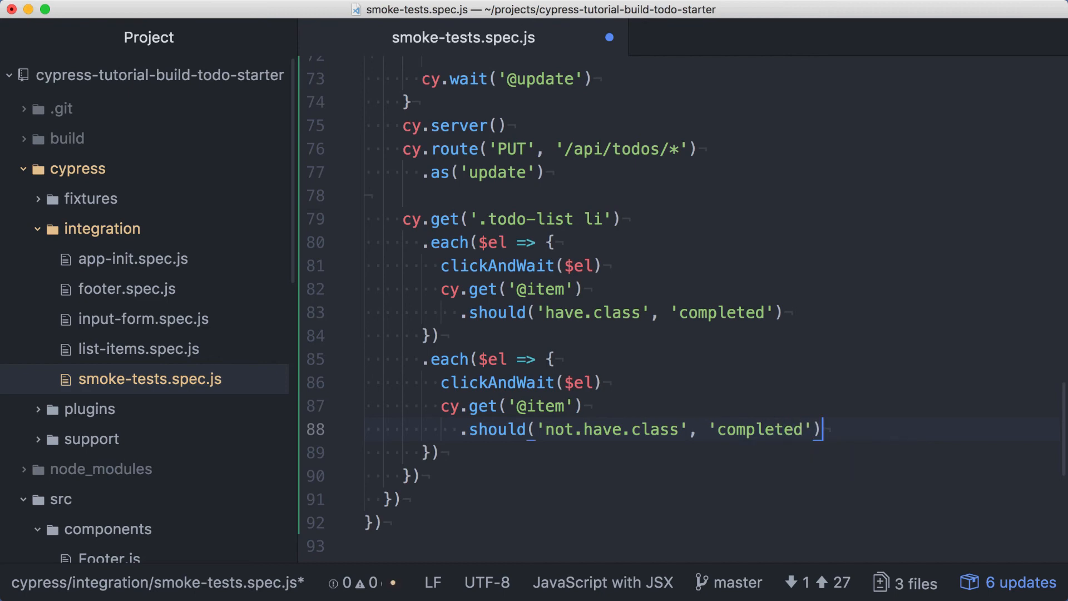
key("super+s")
key("super+Tab")
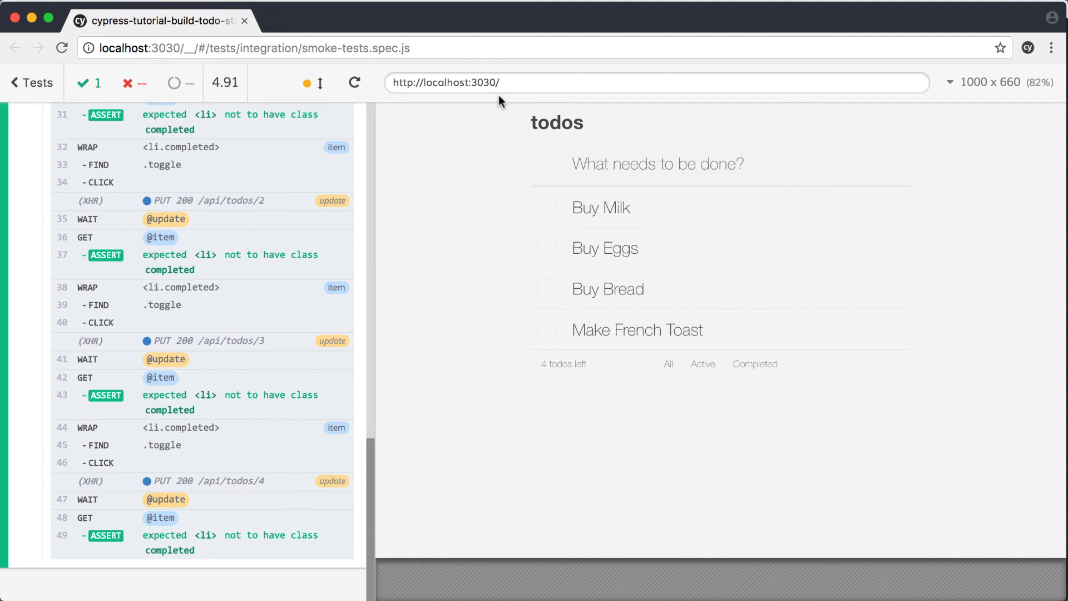
key("super+Tab")
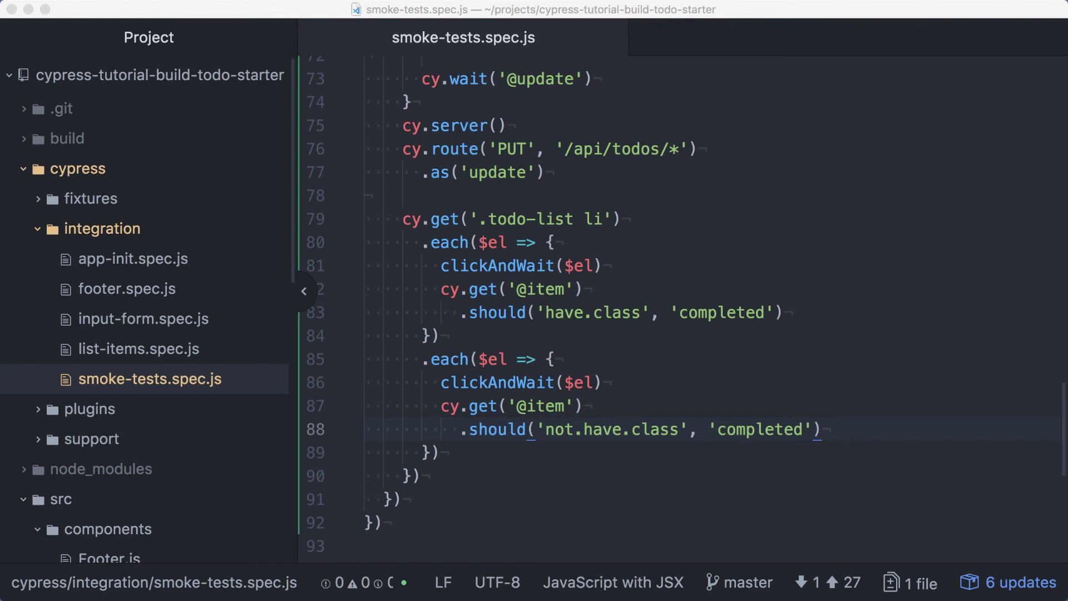
- Remove .only from the Toggles todos it.only and save the spec
key("Up")
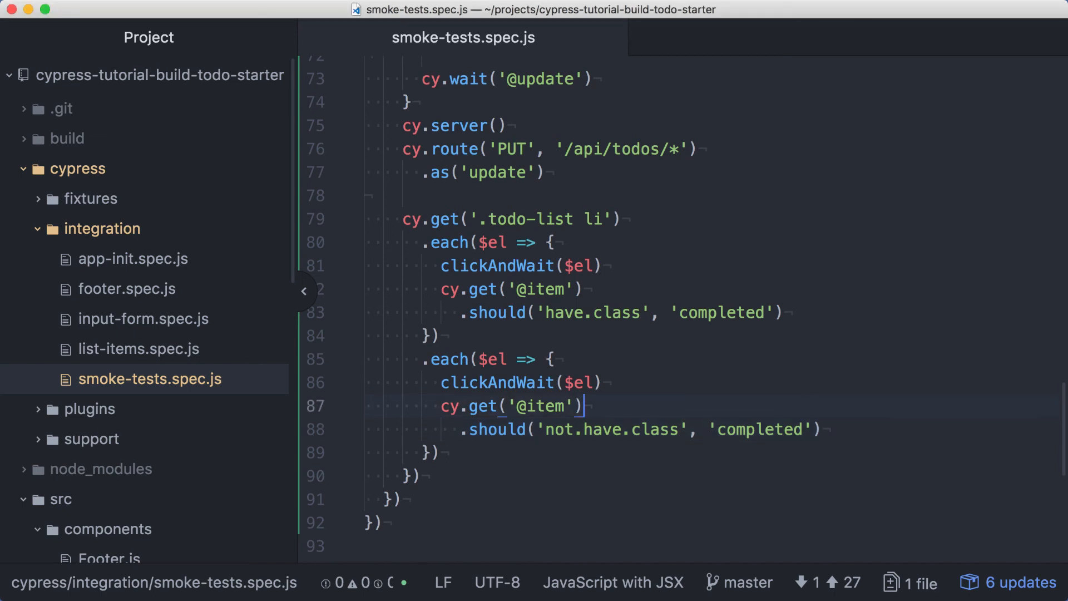
key("Up")
key("Up")
key("Up")
key("Up")
key("Up")
key("Up")
key("Up")
key("Up")
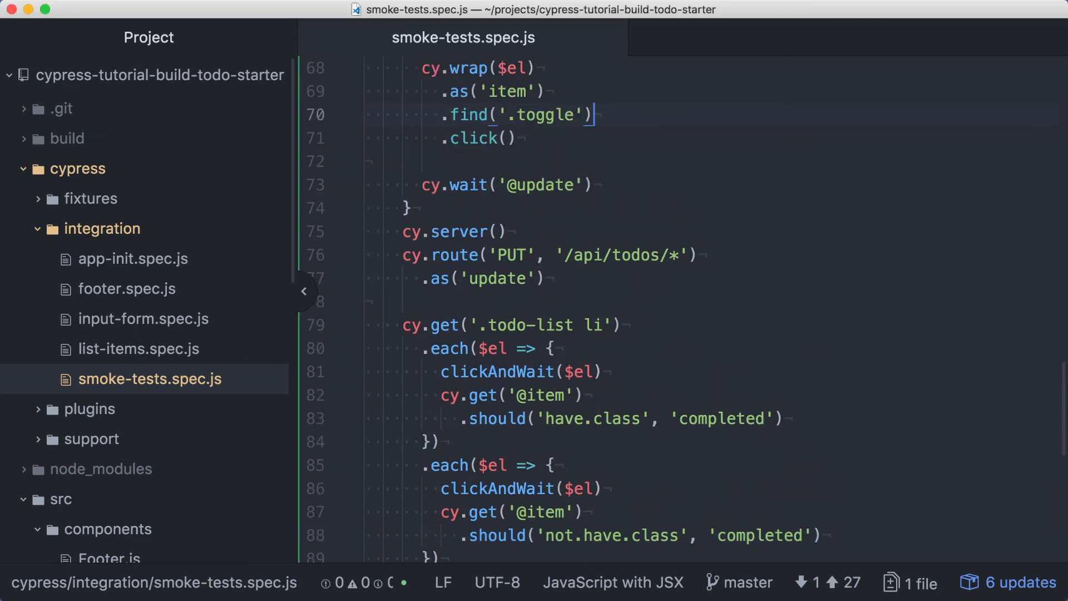
key("Up")
key("Up")
key("Up")
key("Up")
key("Right")
key("Right")
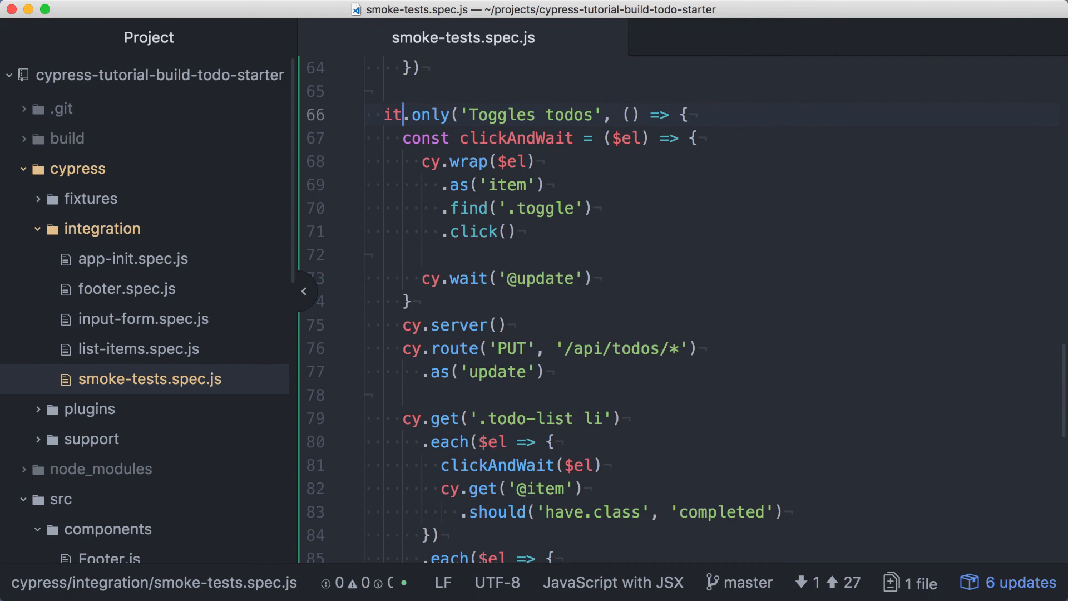
key("shift+alt+Right")
key("BackSpace")
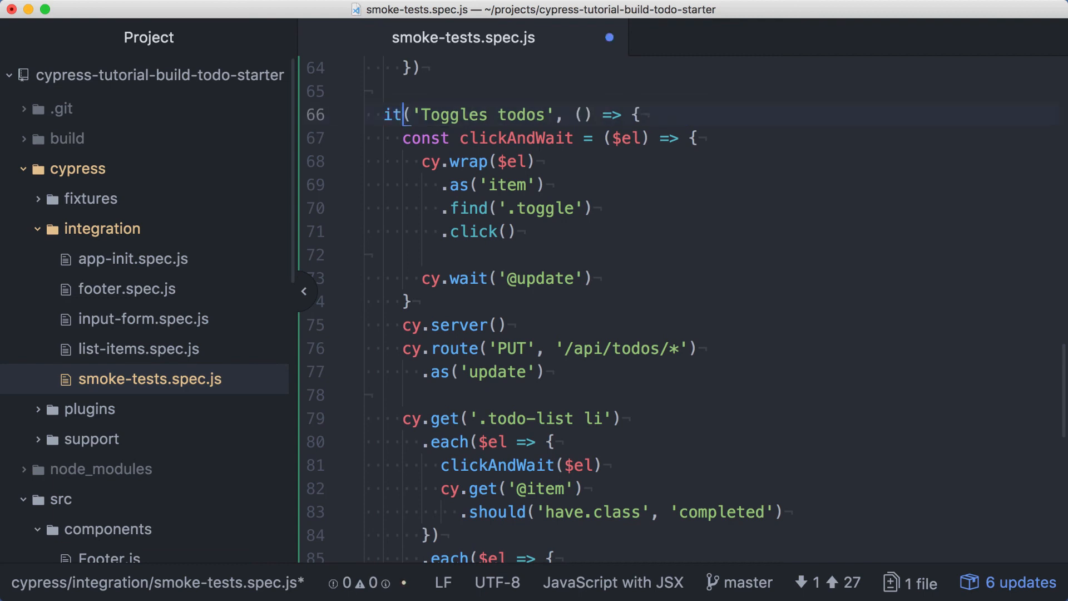
key("super+s")
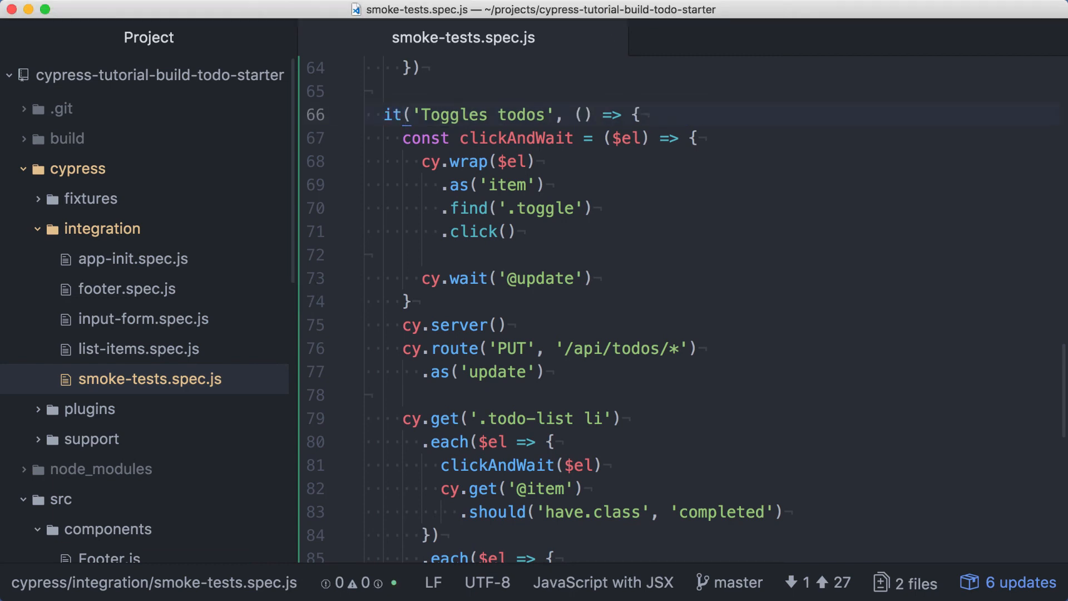
scroll(135, 430, "down", 5)
scroll(136, 430, "down", 2)
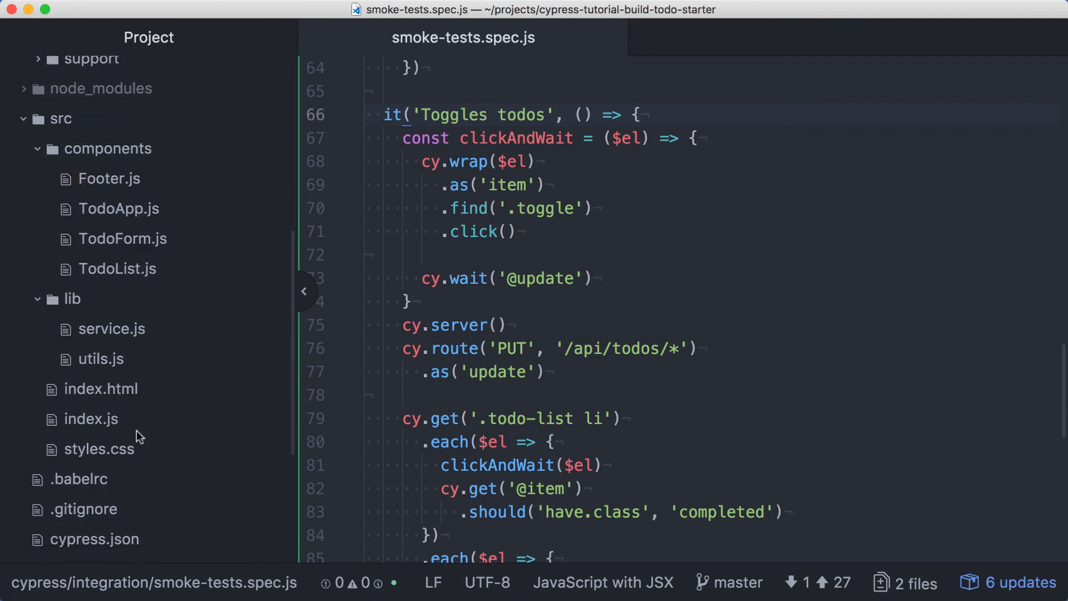
scroll(136, 430, "down", 5)
- Add a "cypress:all": "cypress run" script to package.json
left_click(125, 464)
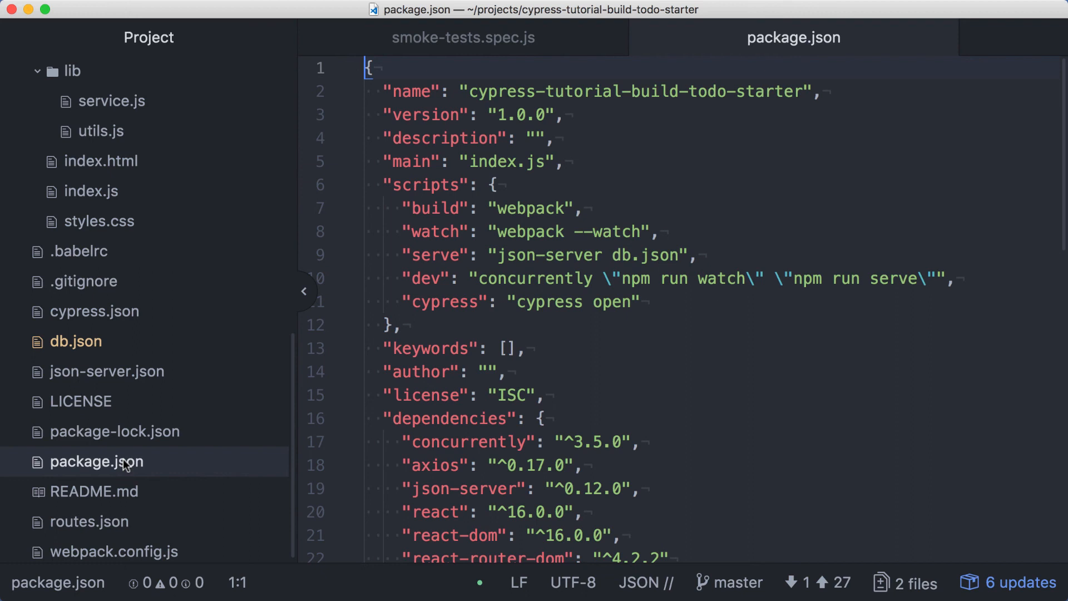
left_click(643, 302)
type(",")
key("Return")
type("\"")
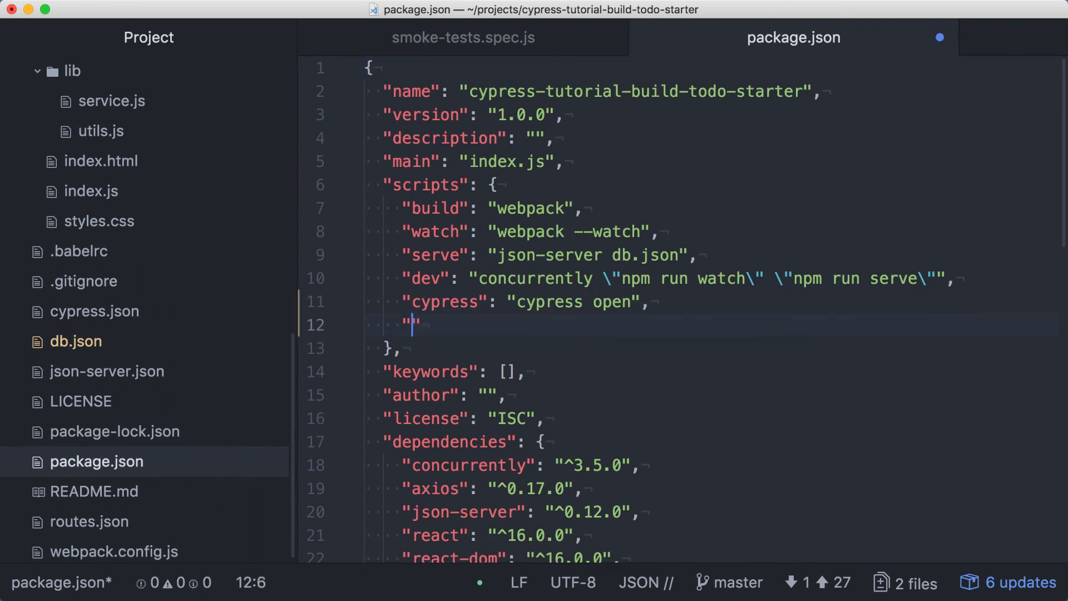
type("\"cypress:all")
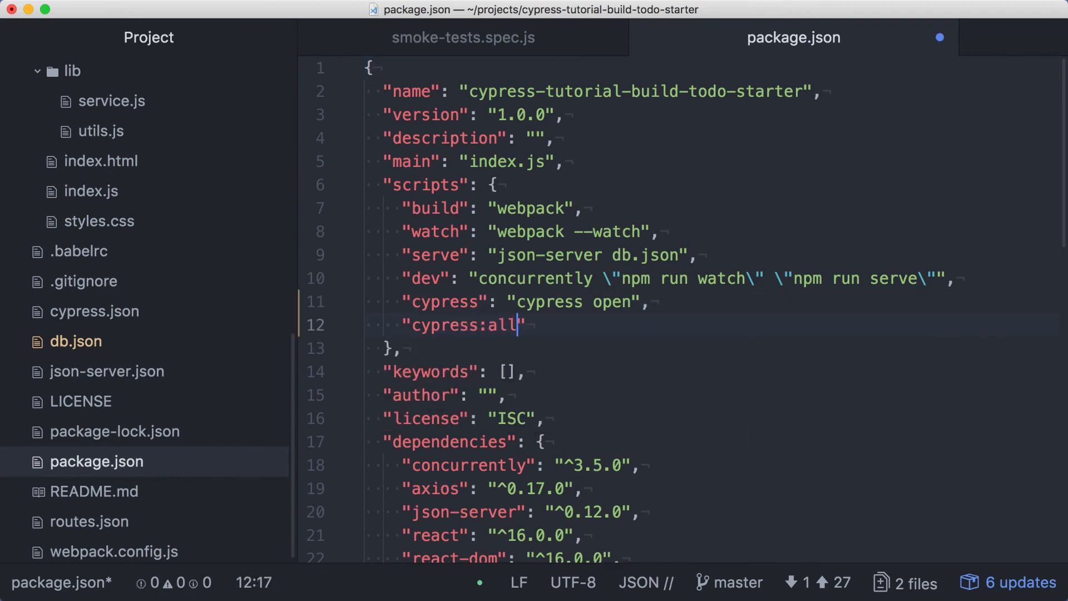
type("\": \"c")
type("ypress run")
key("Right")
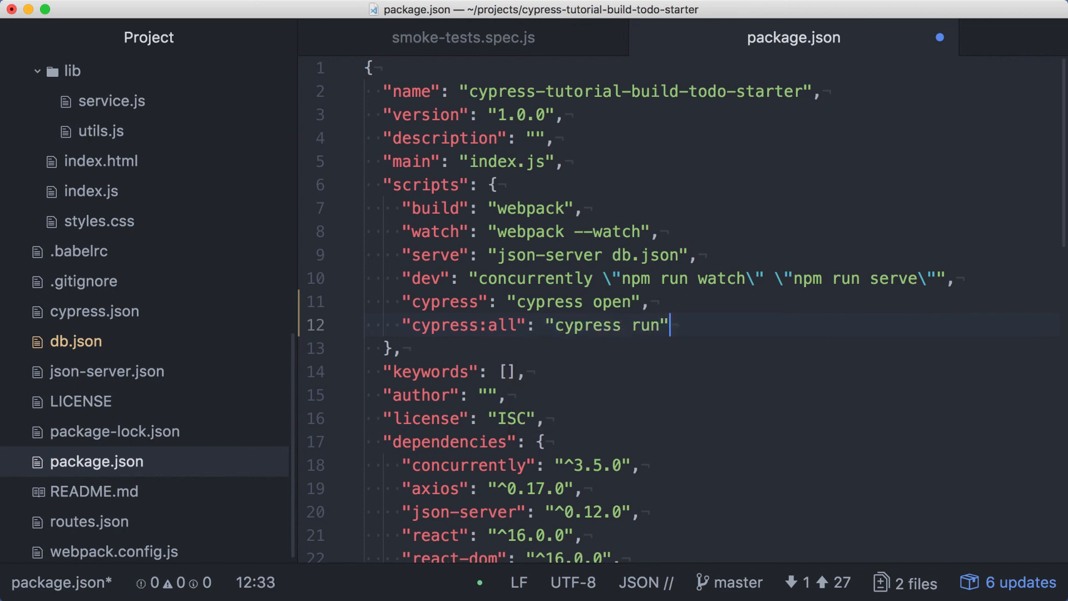
- Save package.json, stop the Cypress session in terminal tab 2, and run npm run cypress:all headlessly
key("super+s")
key("super+Tab")
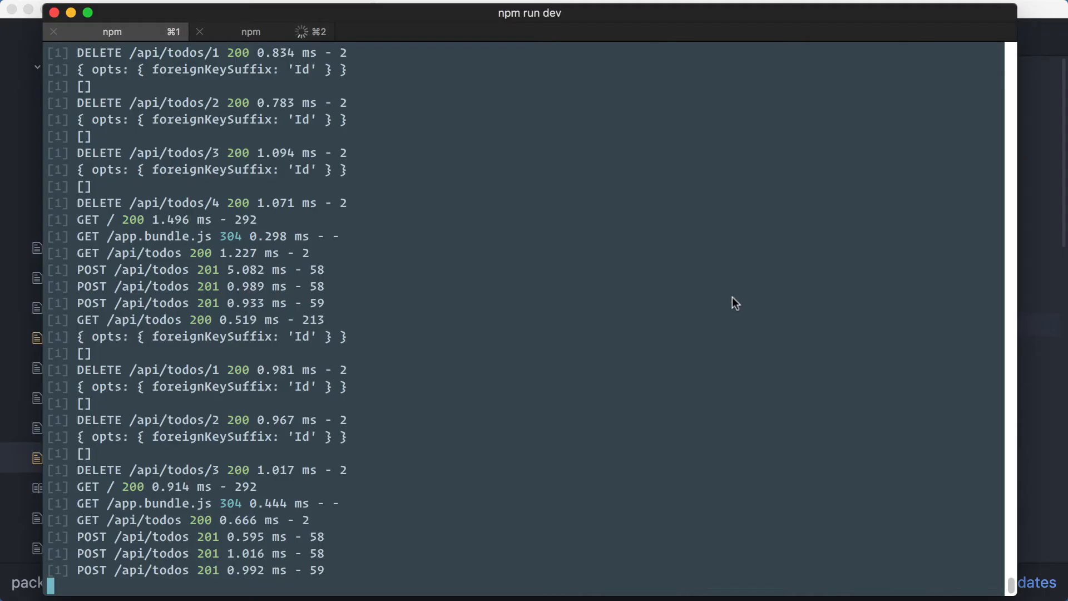
key("super+2")
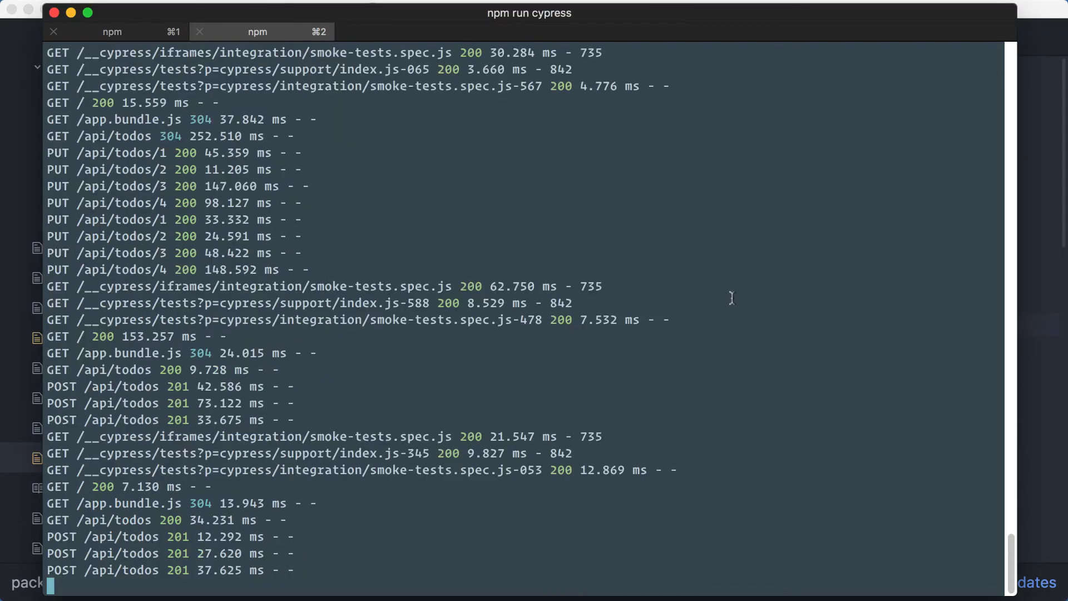
key("ctrl+c")
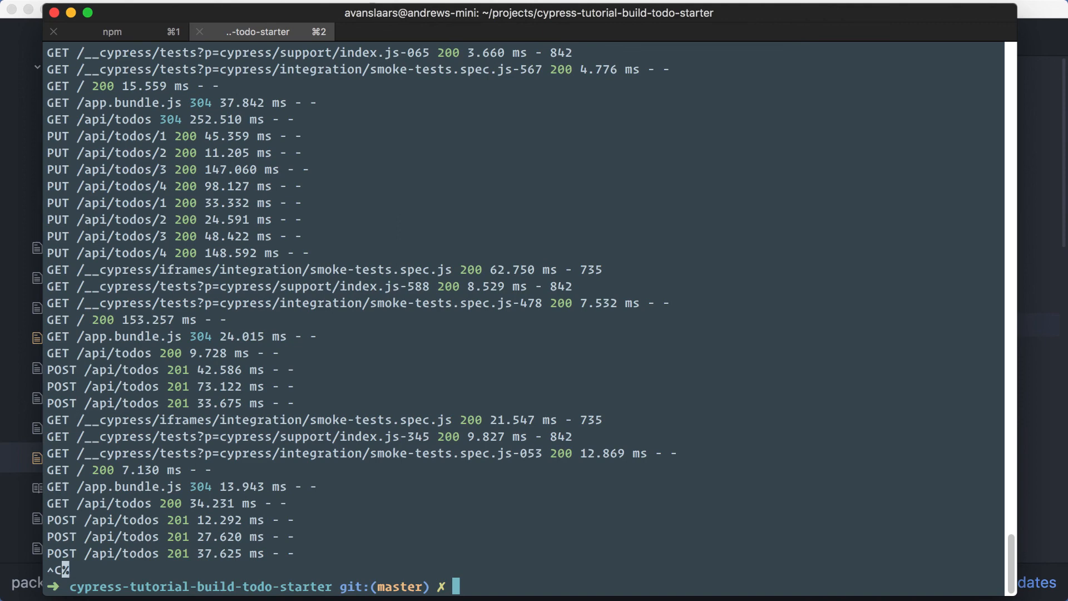
key("ctrl+l")
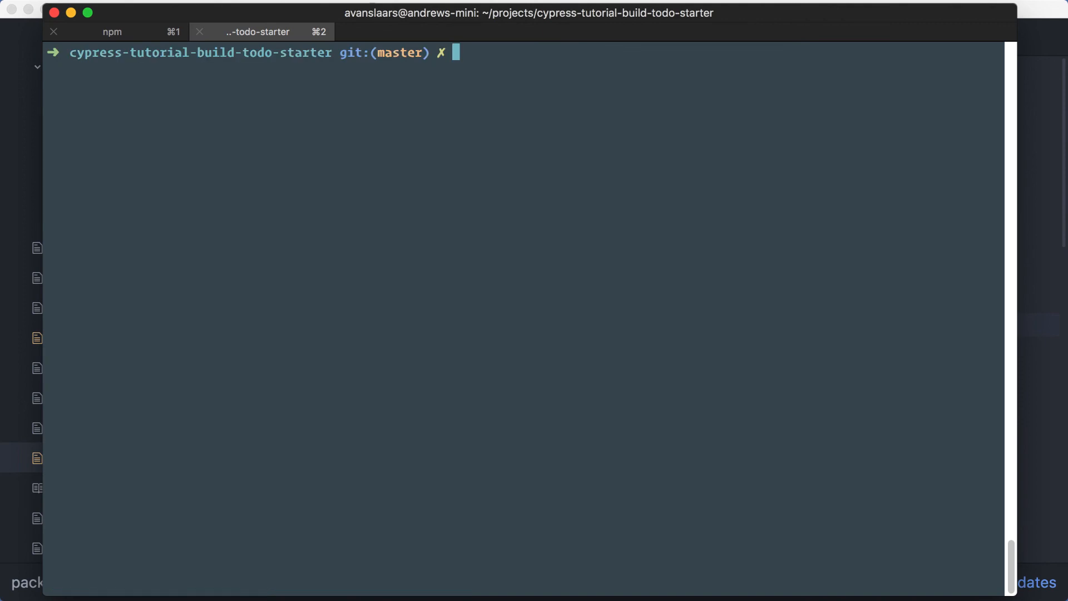
type("npm ")
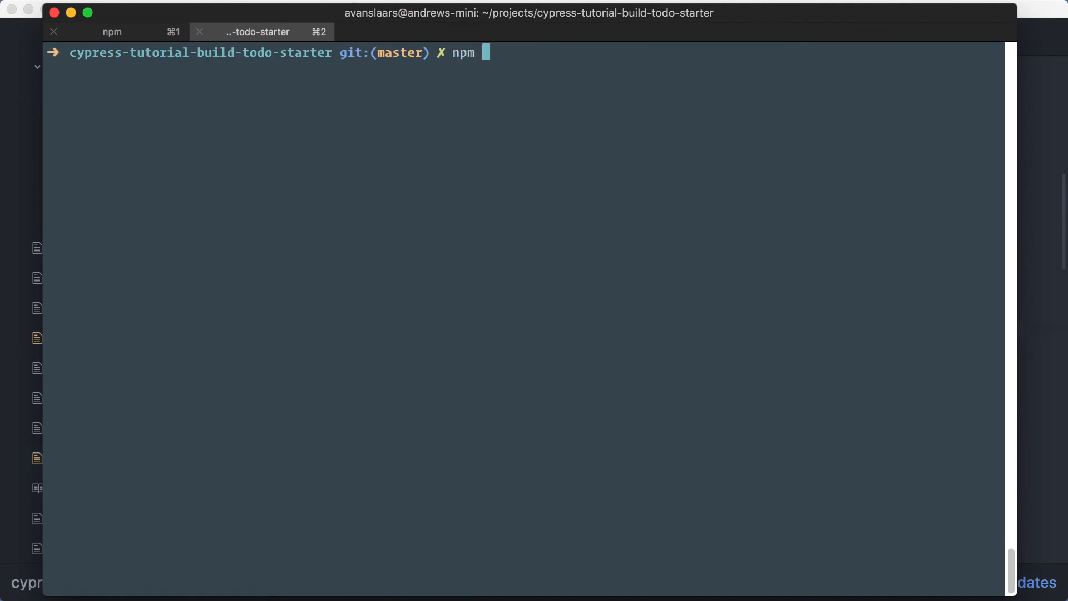
type("run cypress:all")
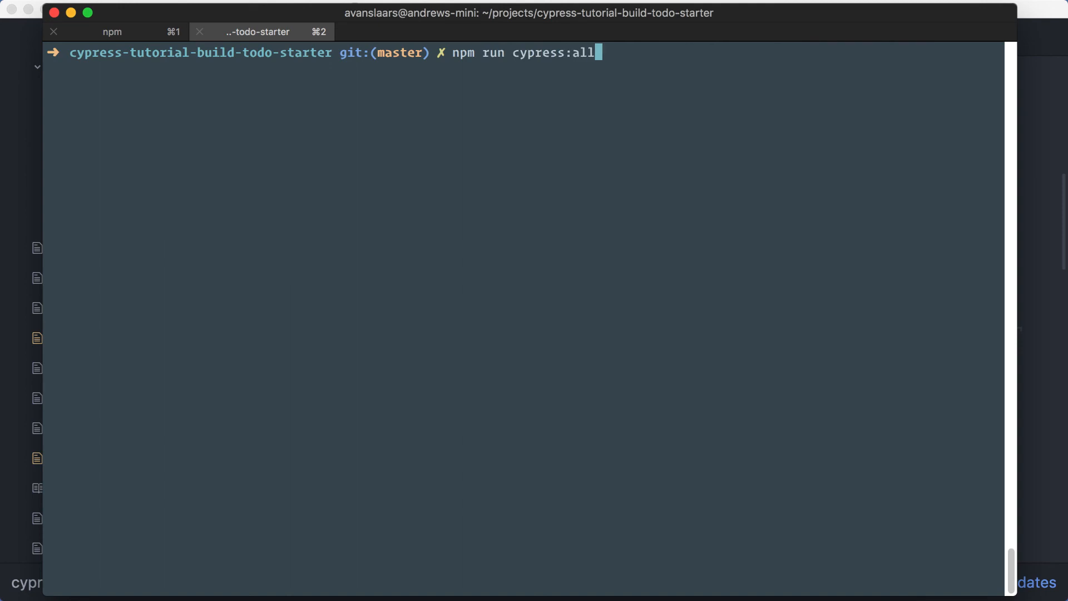
key("Return")
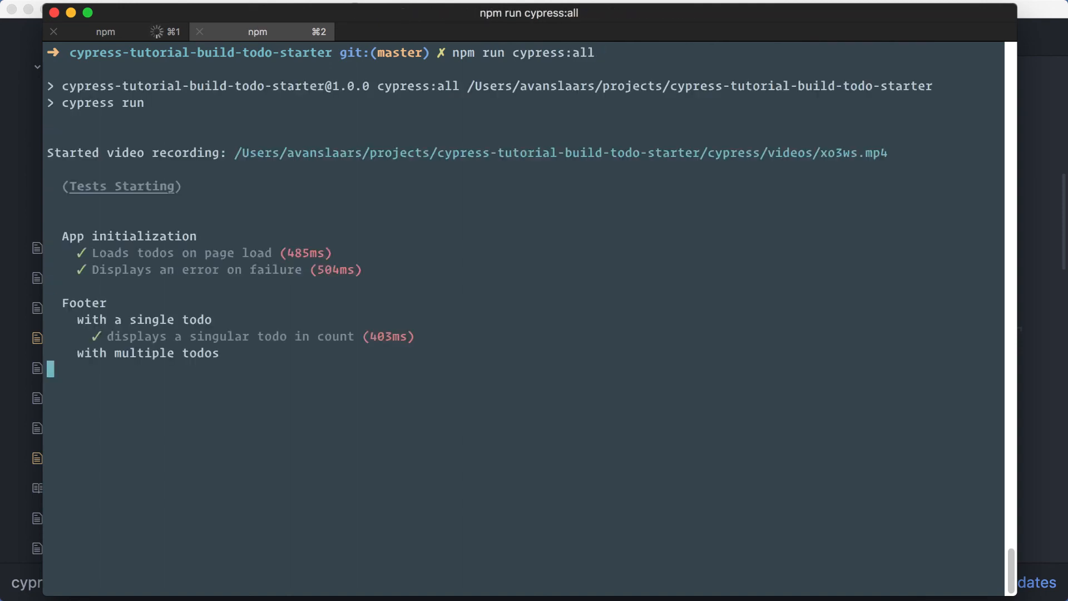